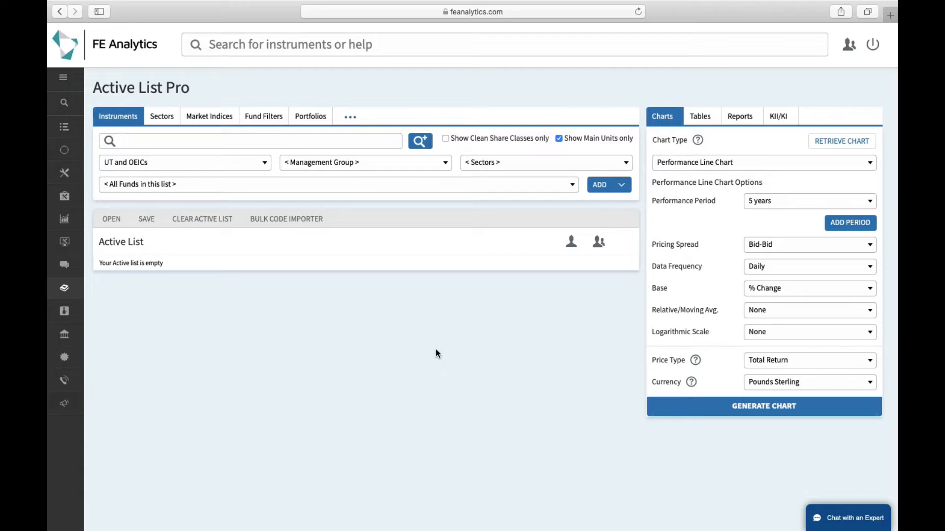
- Add the UT Global - Dec 89 sector from the UT and OEICs universe to the active list
left_click(161, 117)
left_click(322, 162)
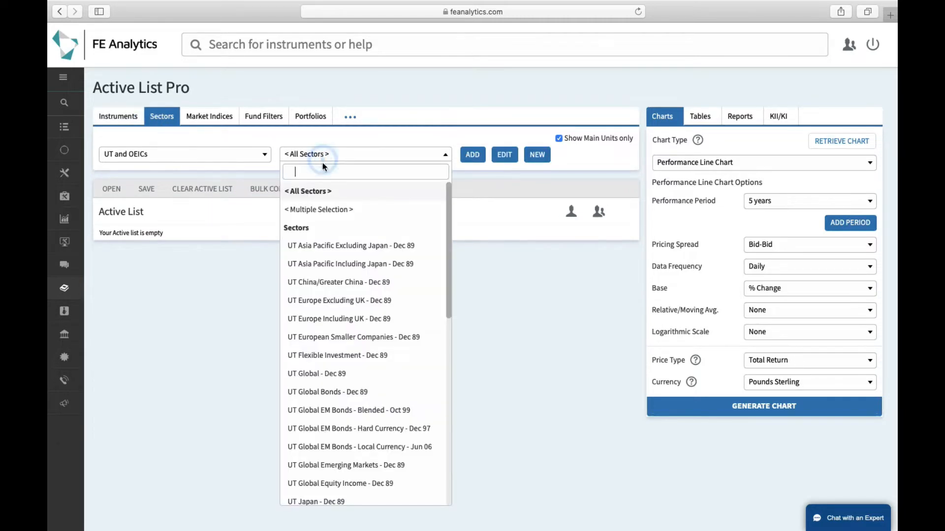
scroll(339, 251, "down", 2)
scroll(339, 252, "down", 3)
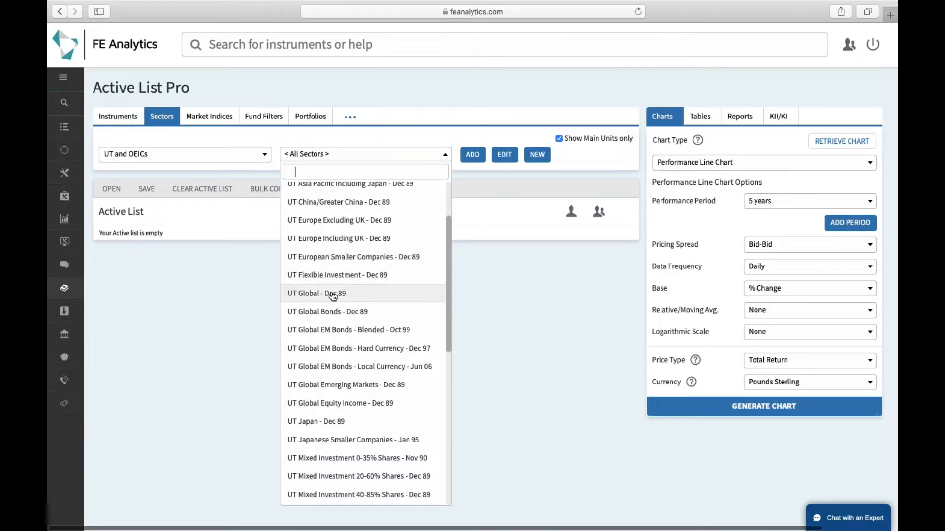
left_click(327, 235)
left_click(472, 155)
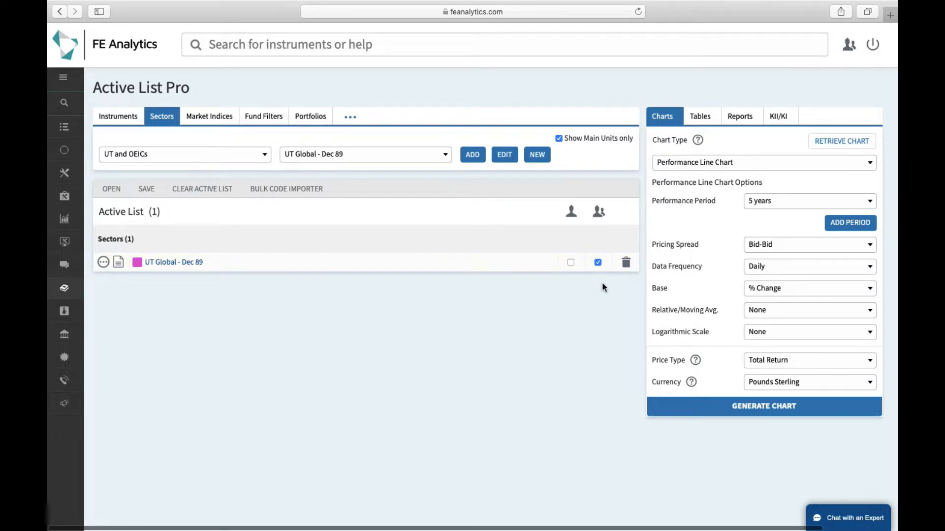
- Generate a standard performance table for the funds in the active list's sector
left_click(704, 119)
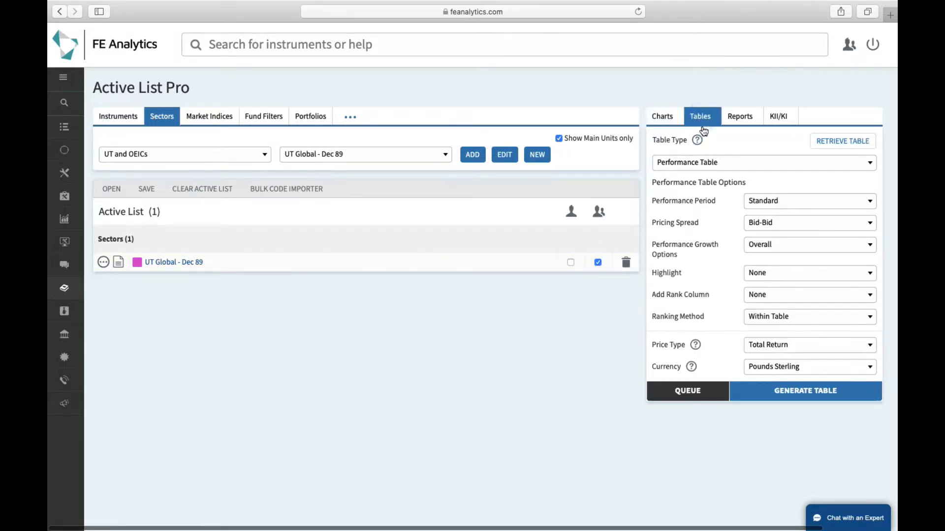
left_click(786, 392)
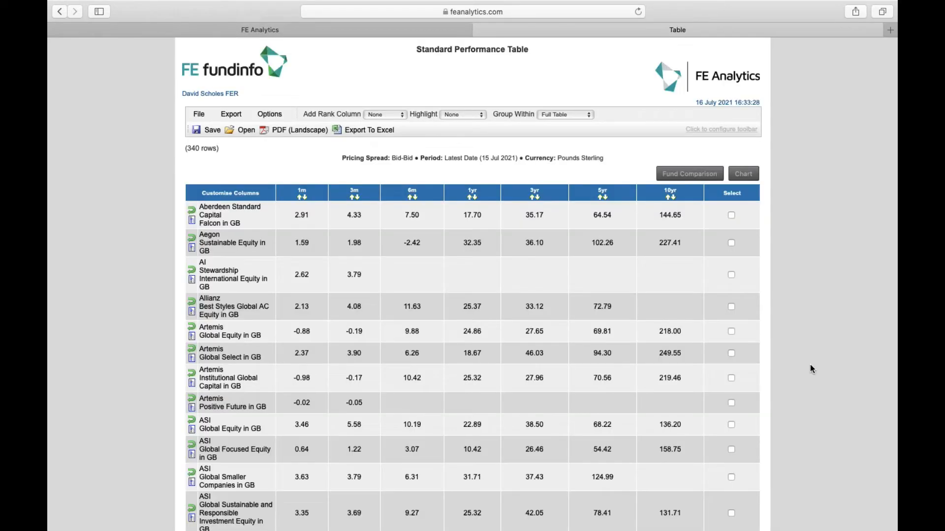
double_click(196, 148)
- Sort the performance table by 5-year return from highest to lowest and highlight the figures by Quartiles
left_click(605, 198)
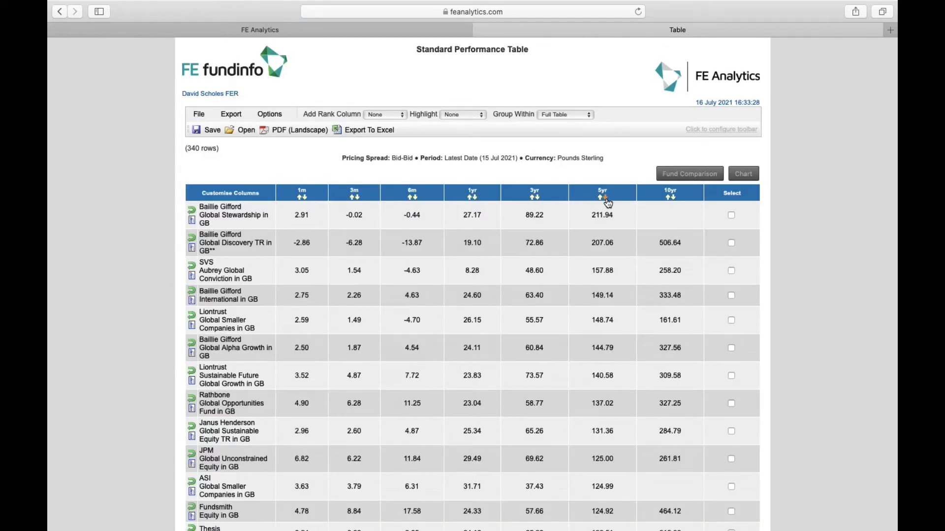
left_click(465, 114)
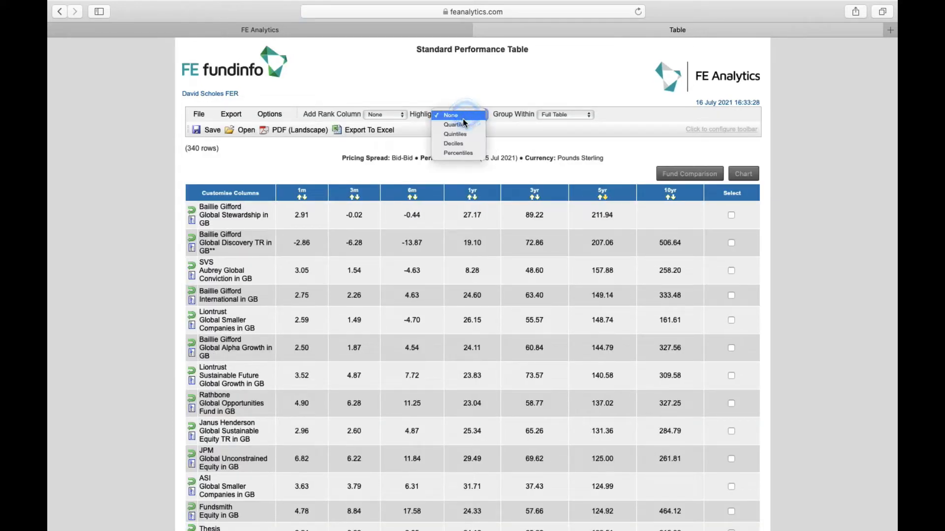
left_click(462, 125)
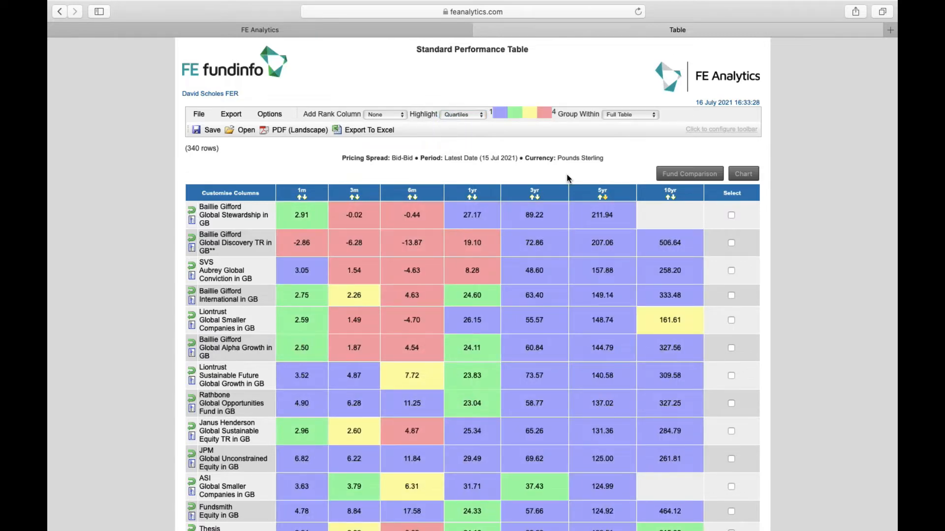
- Examine the quartile highlighting of the funds across the different performance periods in the table
scroll(568, 177, "down", 10)
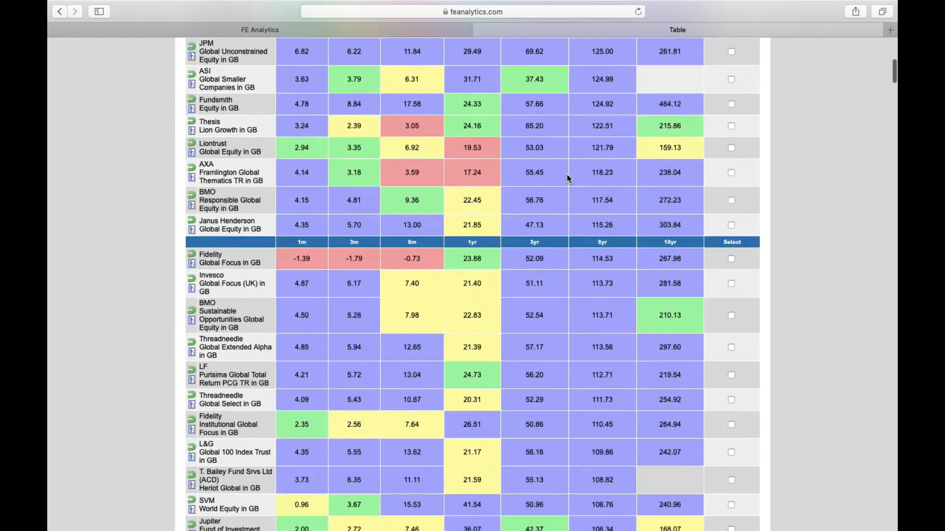
scroll(567, 175, "down", 10)
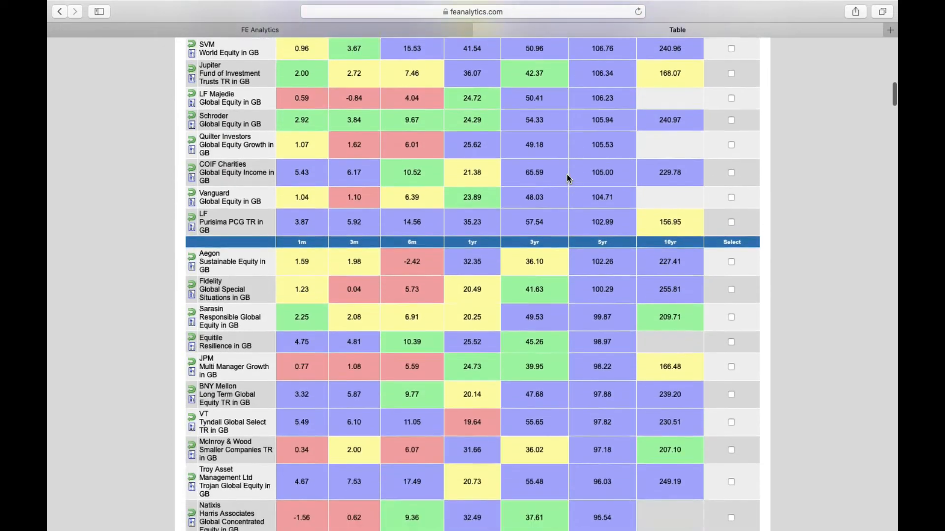
scroll(567, 176, "down", 10)
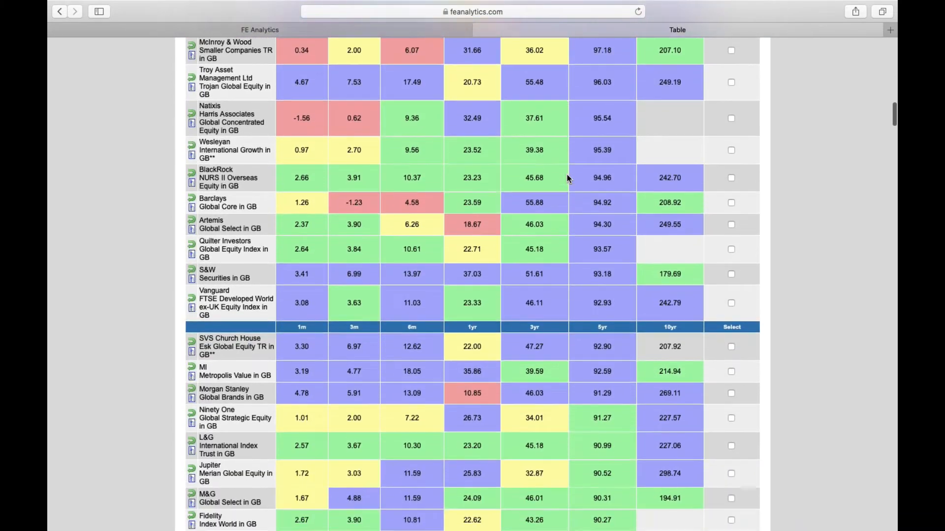
scroll(567, 176, "down", 12)
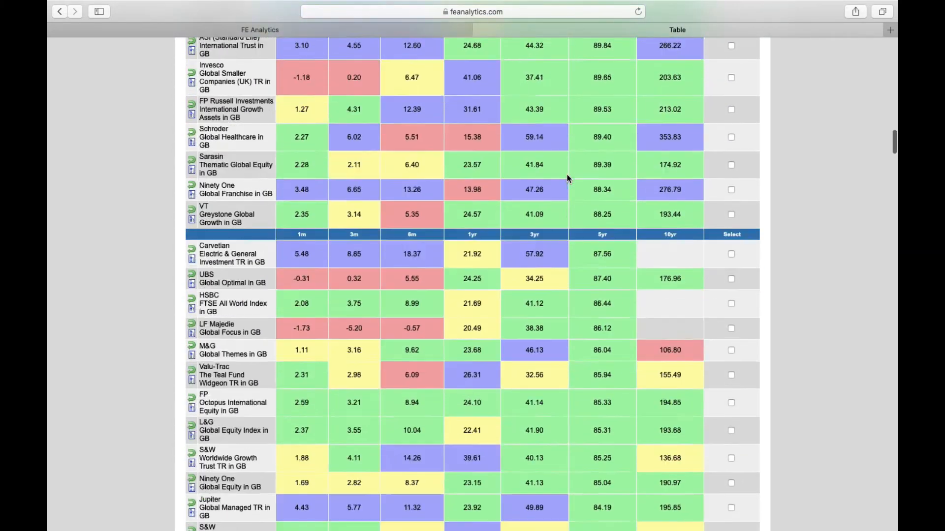
scroll(566, 178, "down", 4)
scroll(566, 178, "up", 15)
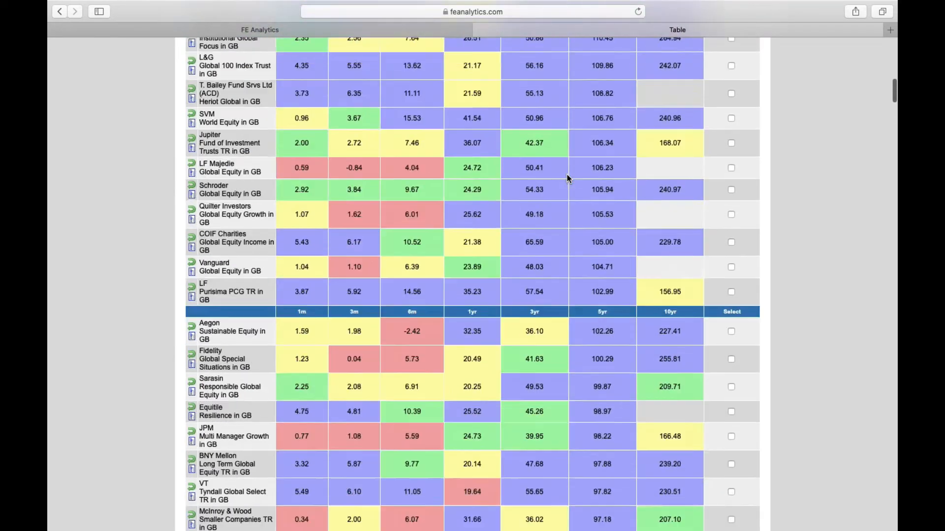
scroll(567, 178, "up", 10)
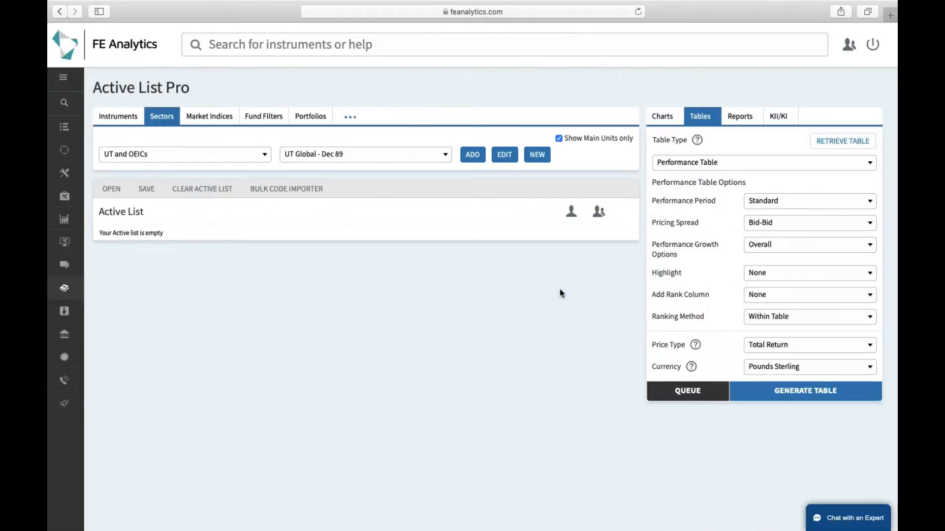
- Start a new fund filter and expand the Factsheet Characteristics to review the available criteria
left_click(260, 118)
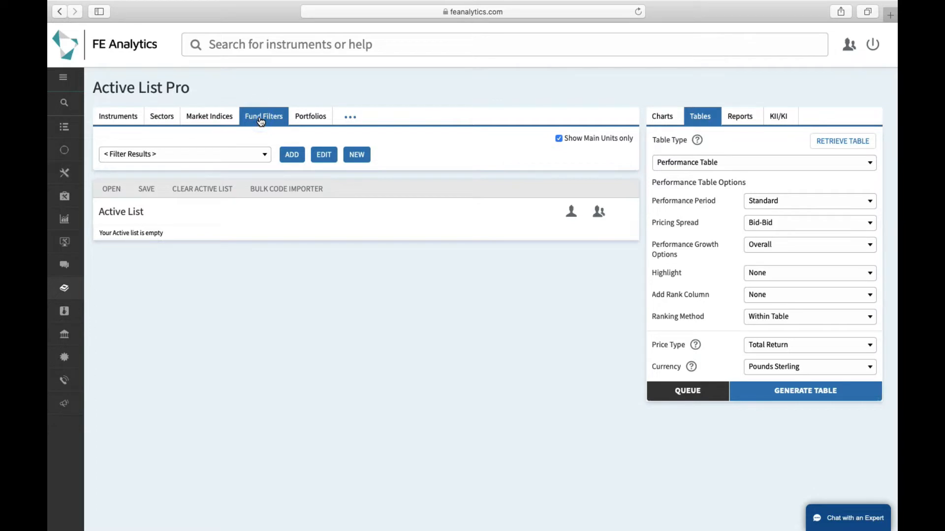
left_click(356, 161)
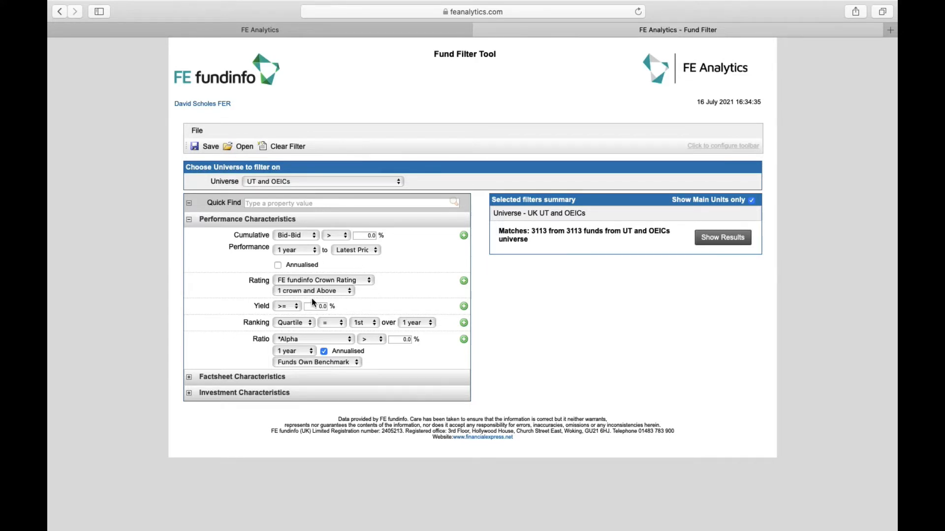
left_click(278, 379)
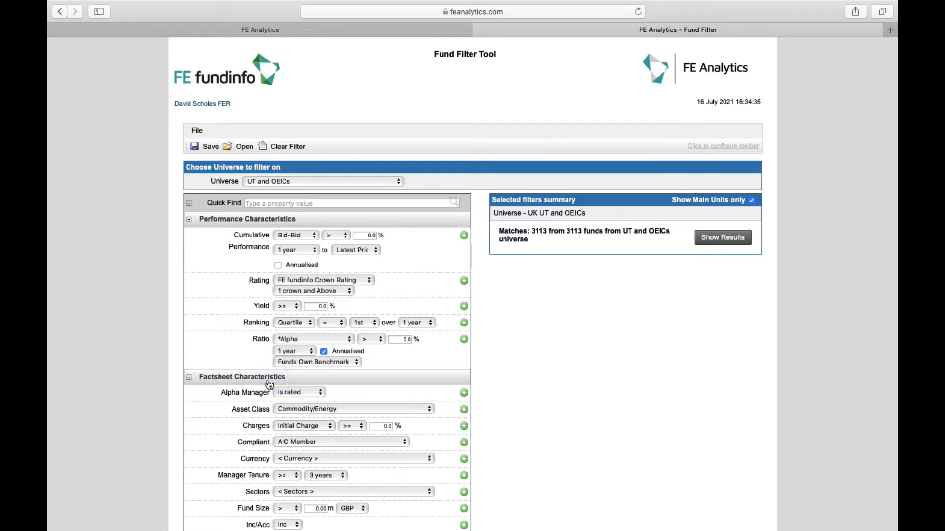
scroll(269, 385, "down", 5)
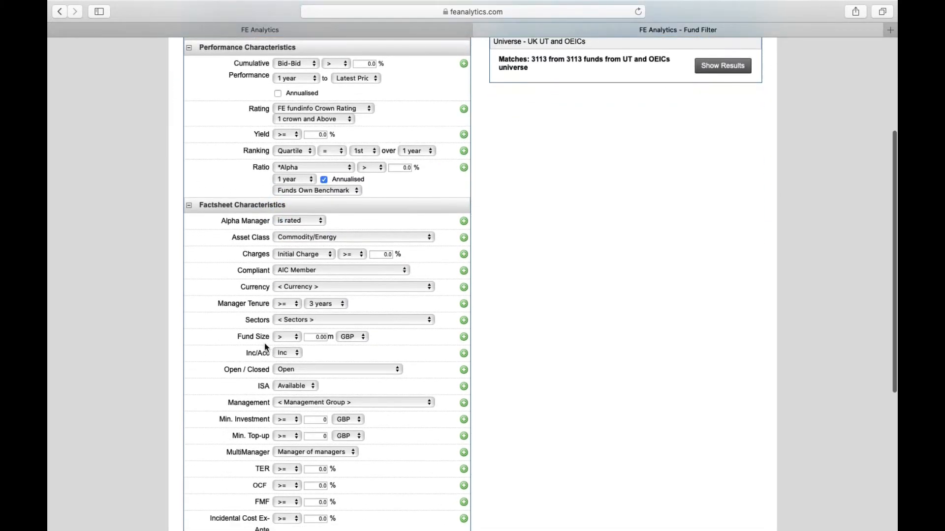
scroll(261, 337, "up", 2)
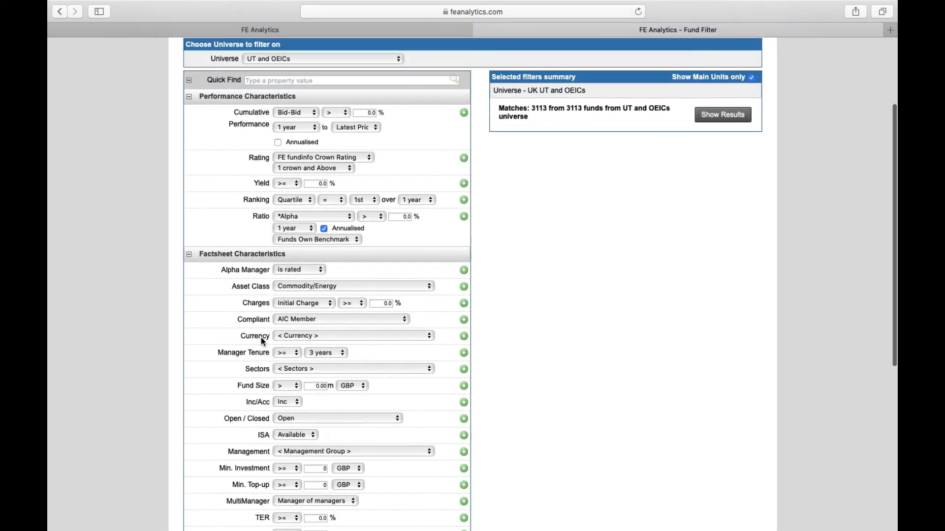
scroll(608, 221, "up", 4)
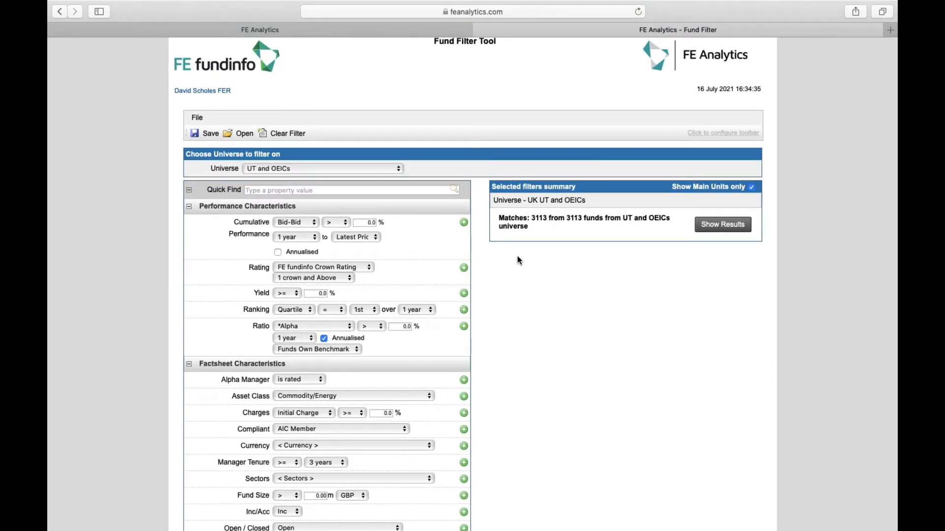
- Add a sector criterion for UT Global - Dec 89 to the fund filter
scroll(518, 259, "down", 10)
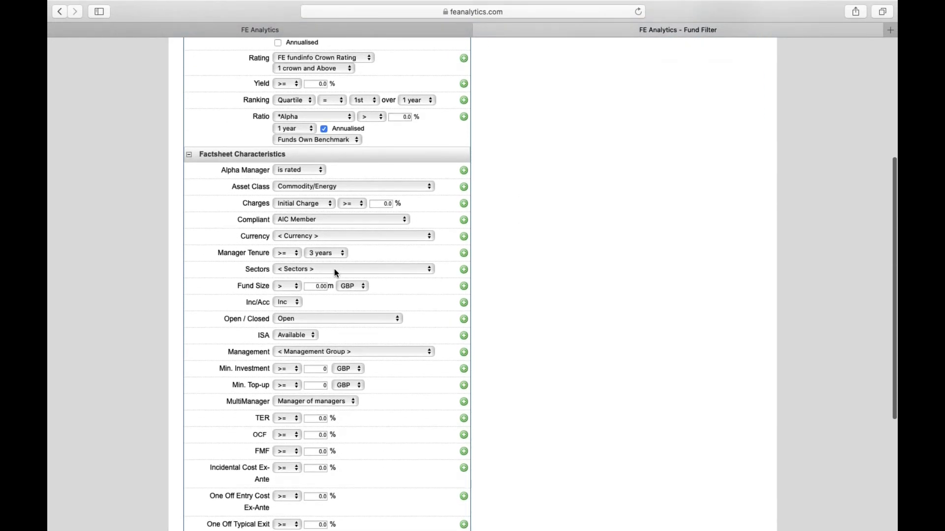
left_click(336, 270)
scroll(335, 318, "down", 1)
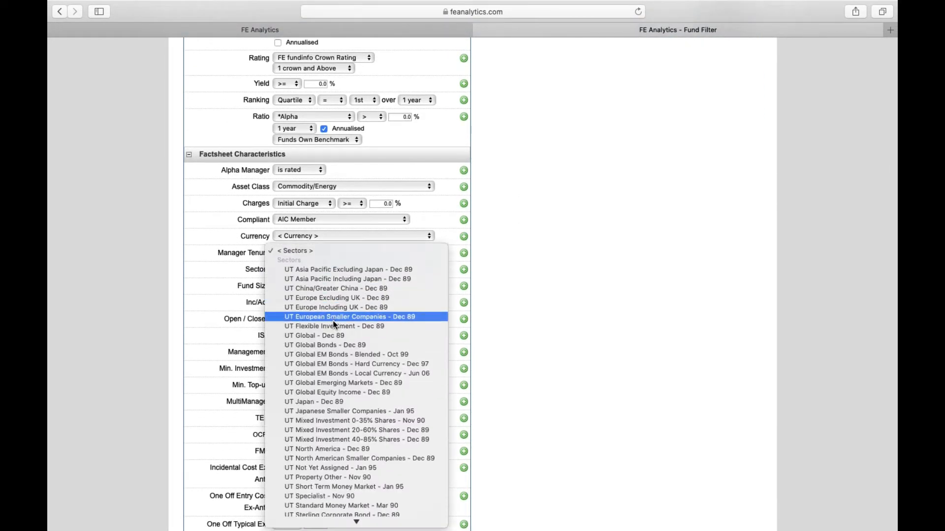
left_click(332, 336)
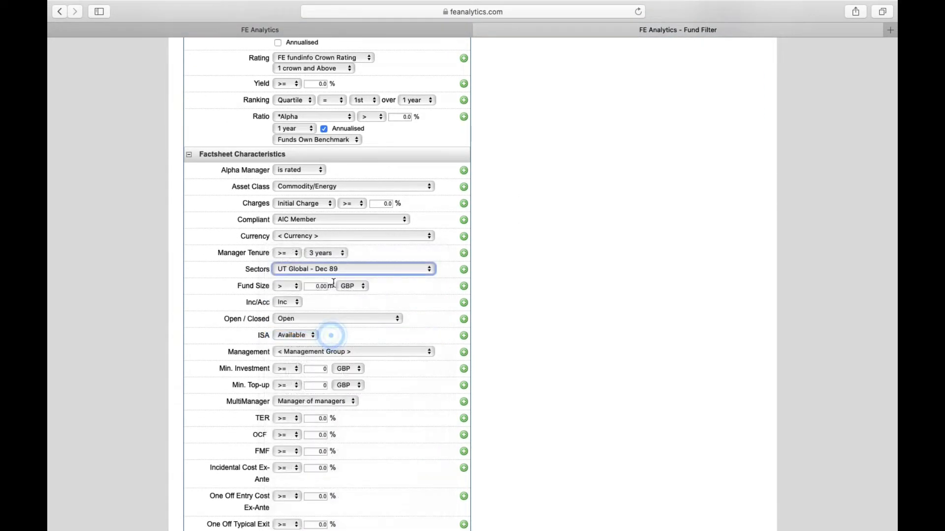
left_click(465, 273)
- Add an FE fundinfo Crown Rating criterion of 4 Crowns and Above to the filter
scroll(562, 245, "up", 4)
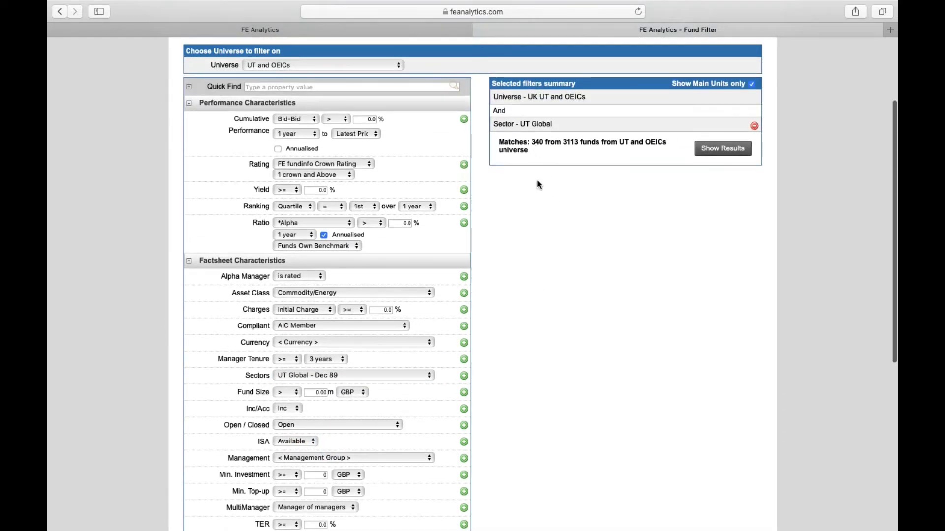
left_click(345, 175)
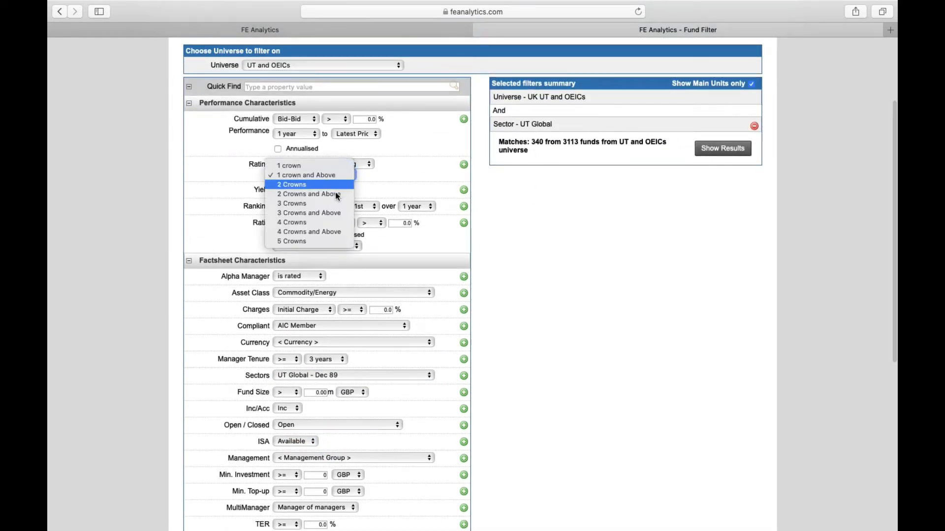
left_click(325, 233)
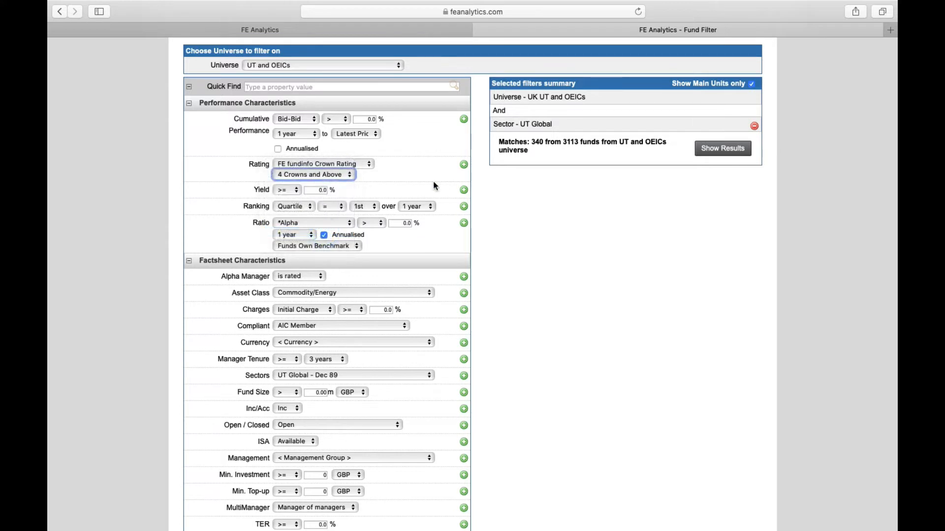
left_click(464, 165)
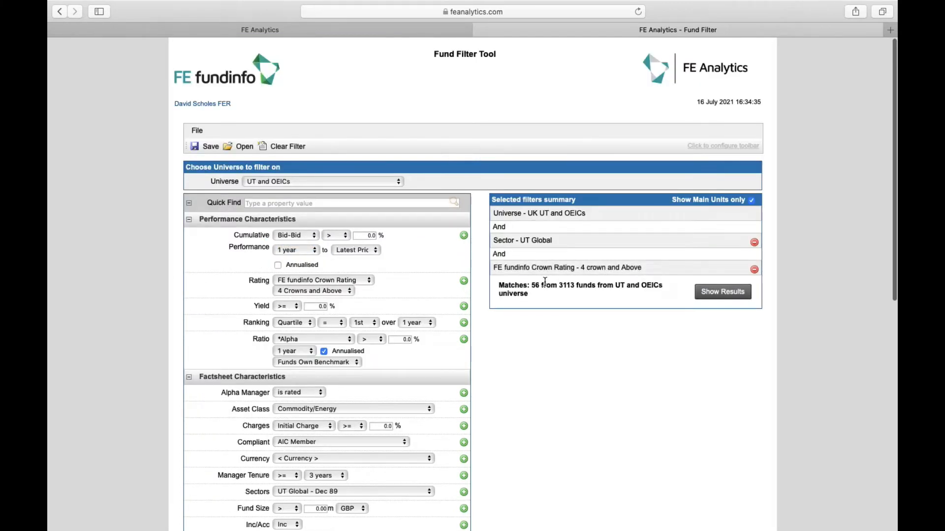
- Add a fund size criterion of more than 100m GBP to the filter
scroll(452, 320, "down", 1)
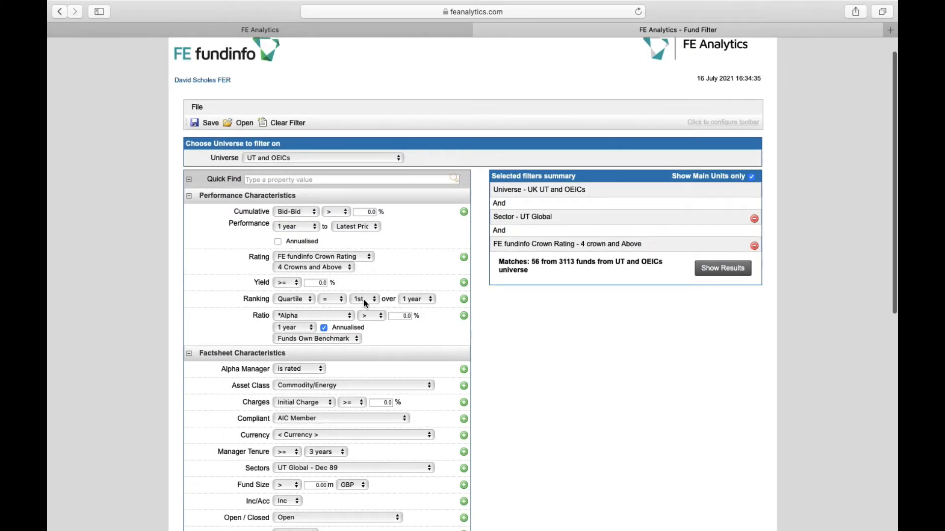
scroll(325, 349, "down", 3)
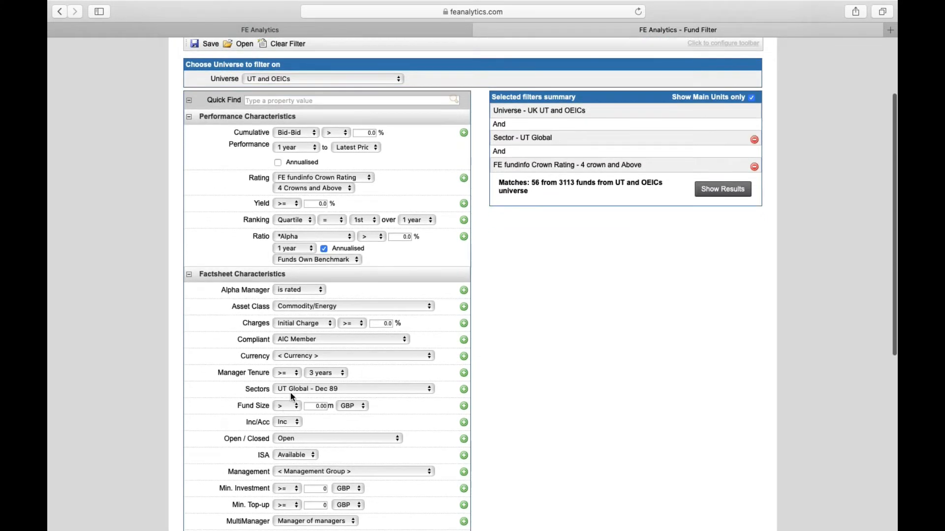
left_click(317, 406)
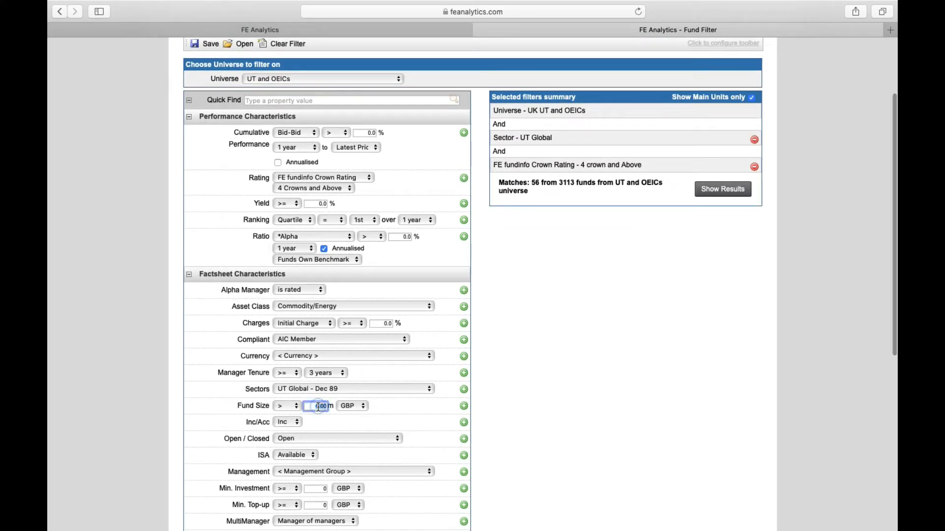
type("100")
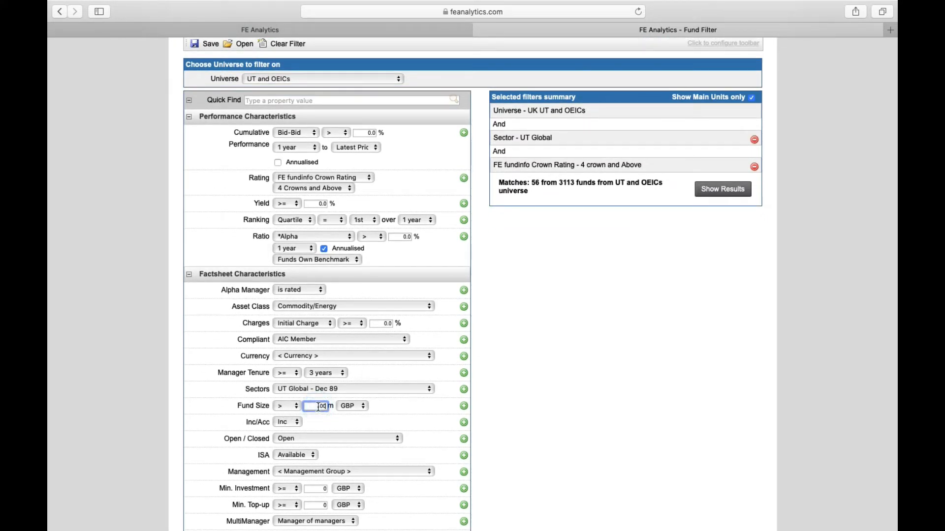
left_click(464, 407)
- Expand the Investment Characteristics and review the platforms offered under Platform Availability
scroll(494, 411, "down", 10)
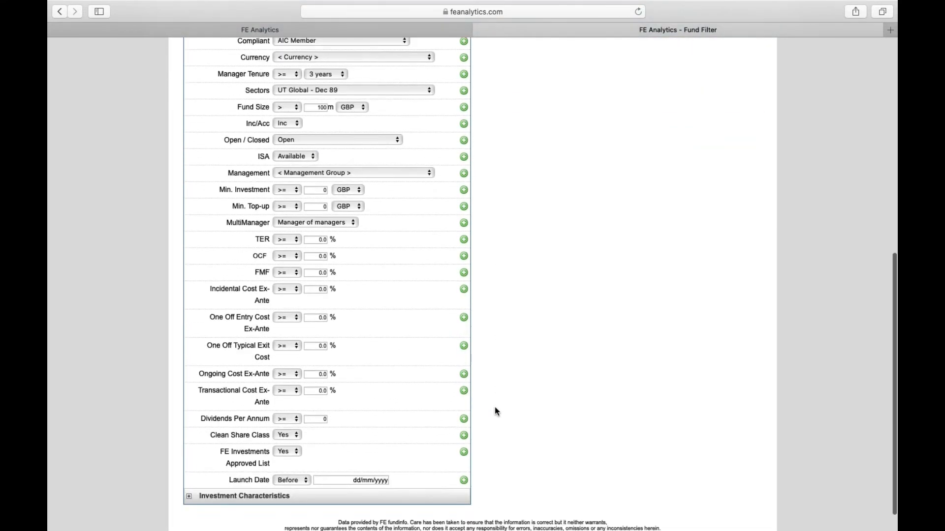
left_click(354, 476)
scroll(364, 427, "down", 10)
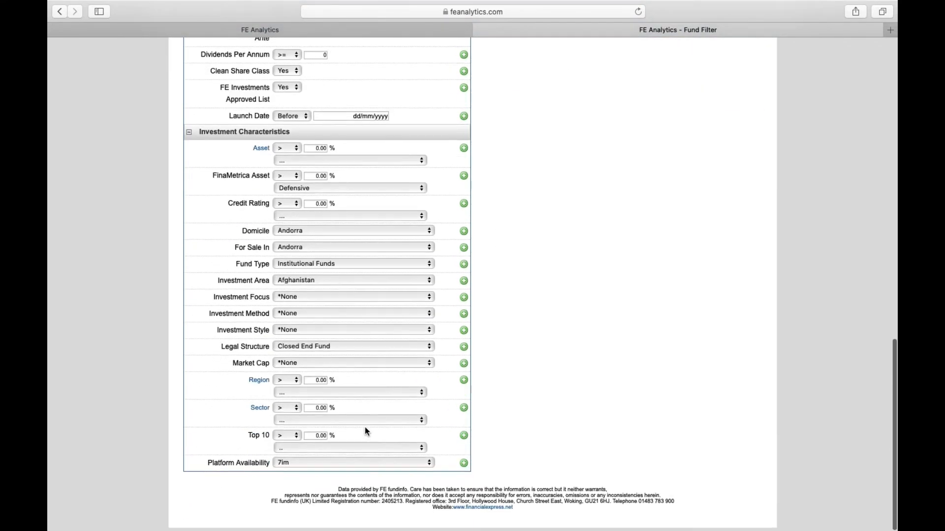
left_click(277, 466)
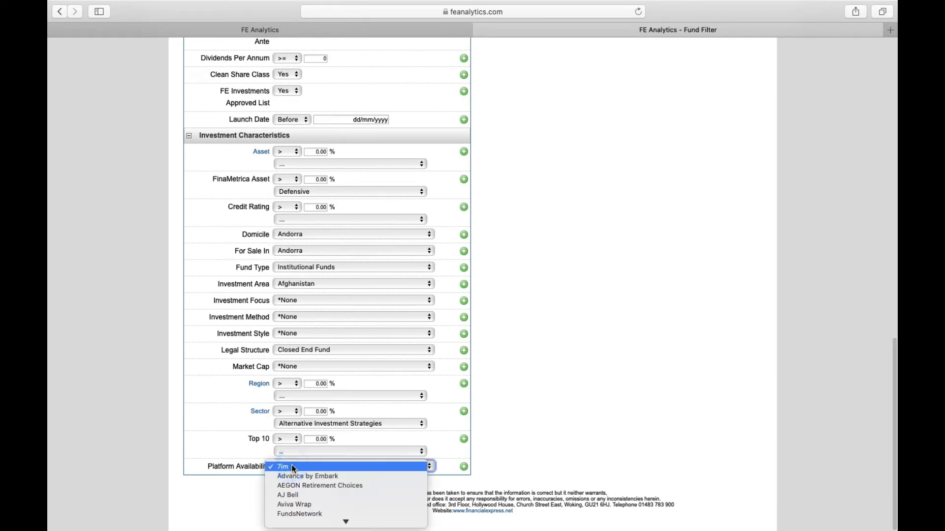
scroll(305, 488, "down", 3)
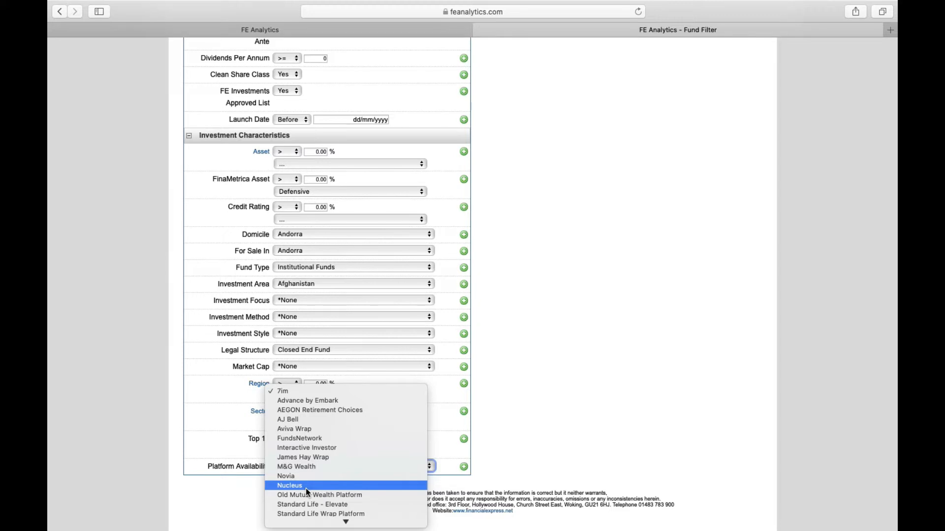
left_click(445, 420)
scroll(561, 391, "up", 1)
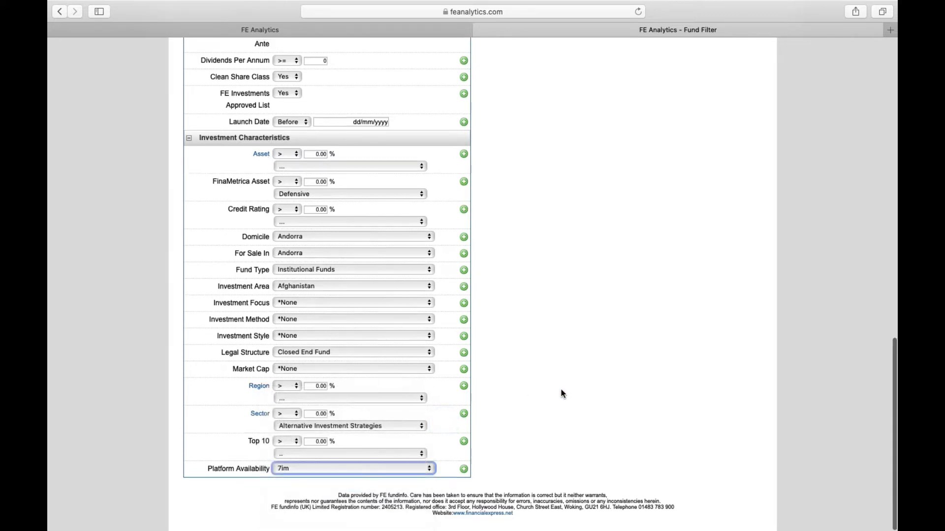
scroll(563, 394, "up", 15)
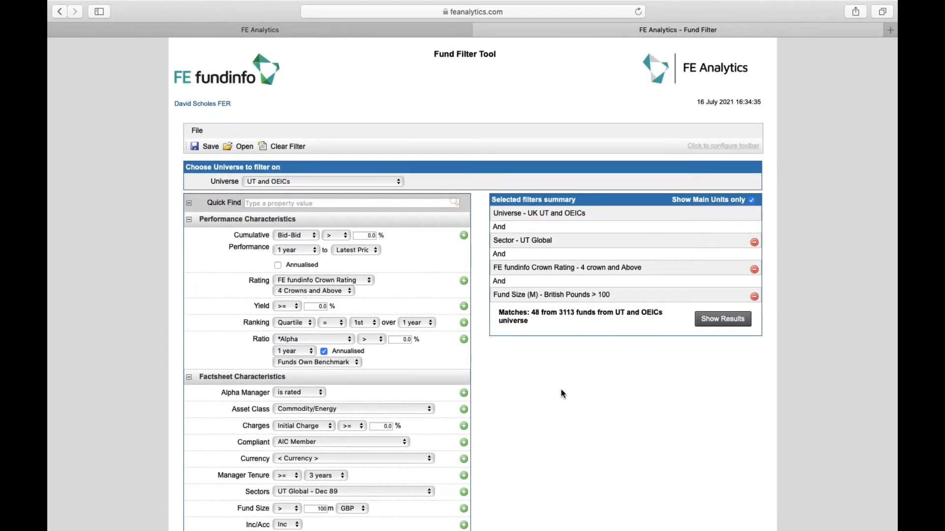
- Use Quick Find with "ethical" to locate the Investment Focus - Ethical/Sustainable criterion
left_click(266, 204)
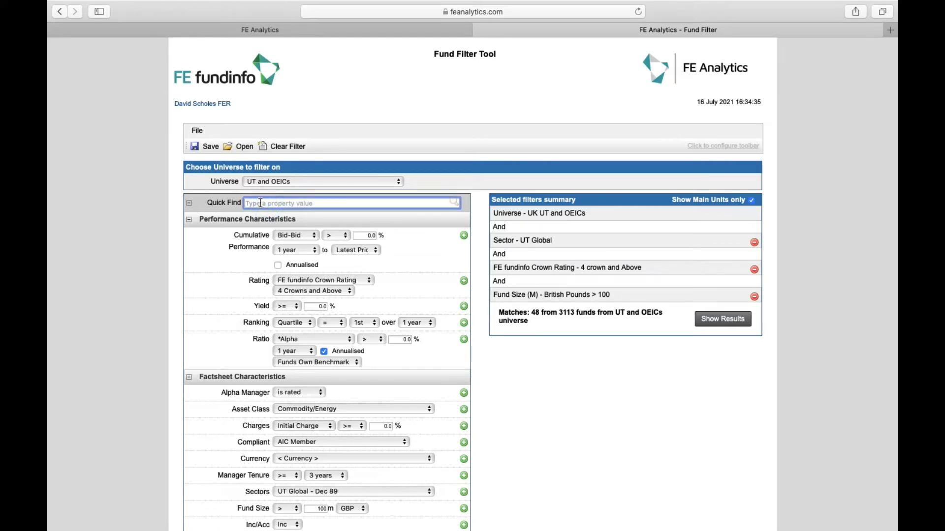
type("ethical")
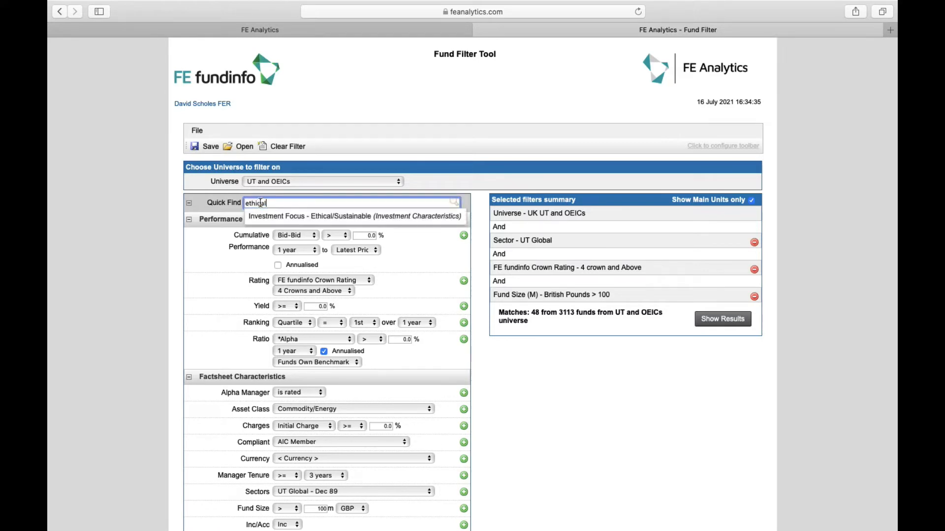
left_click(295, 215)
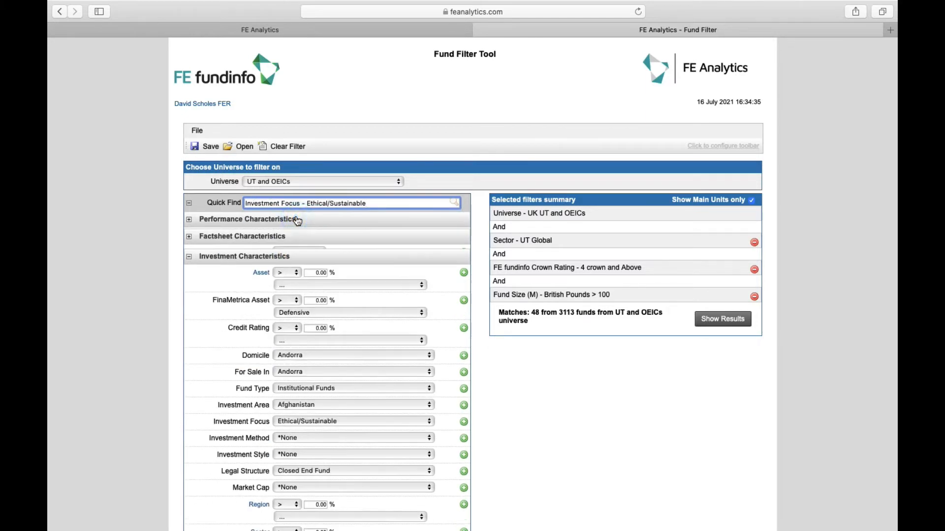
- Show the results of the fund filter and review the list of matching funds
scroll(337, 260, "down", 3)
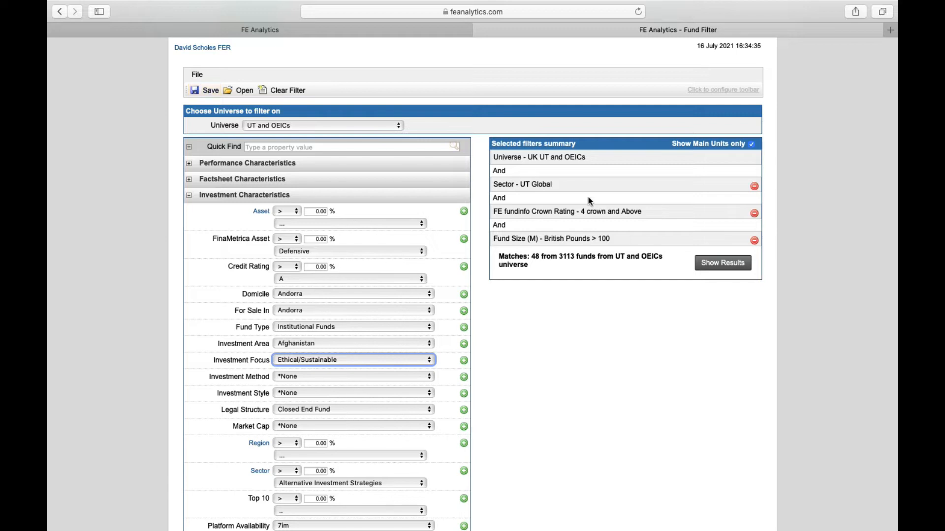
left_click(718, 266)
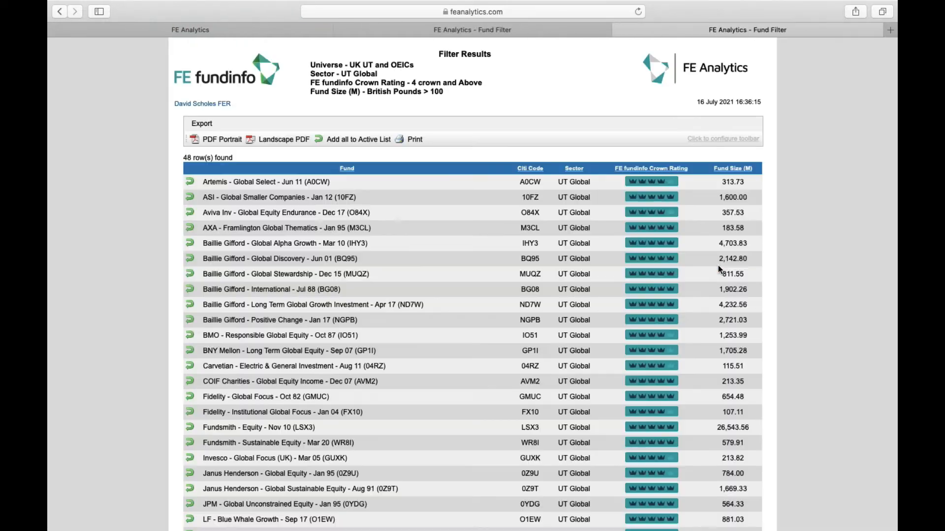
scroll(718, 269, "down", 2)
scroll(718, 268, "down", 8)
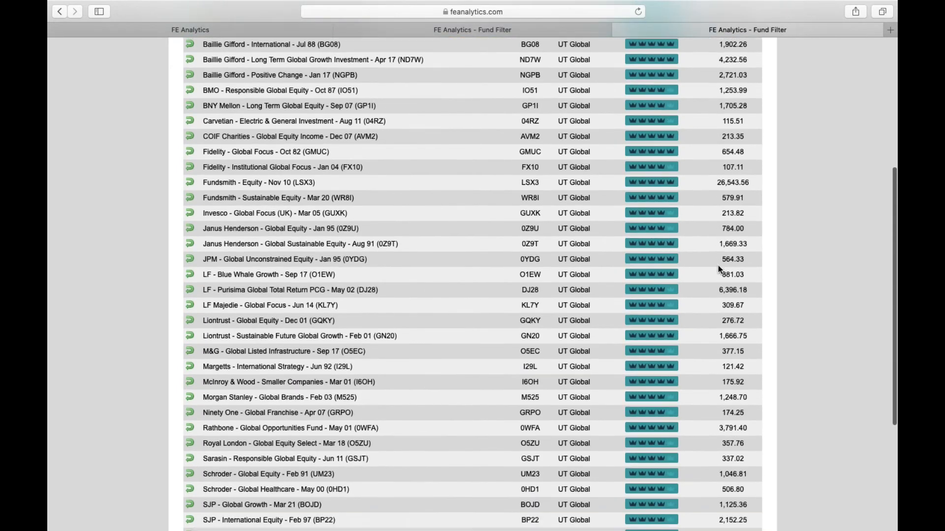
scroll(718, 264, "up", 9)
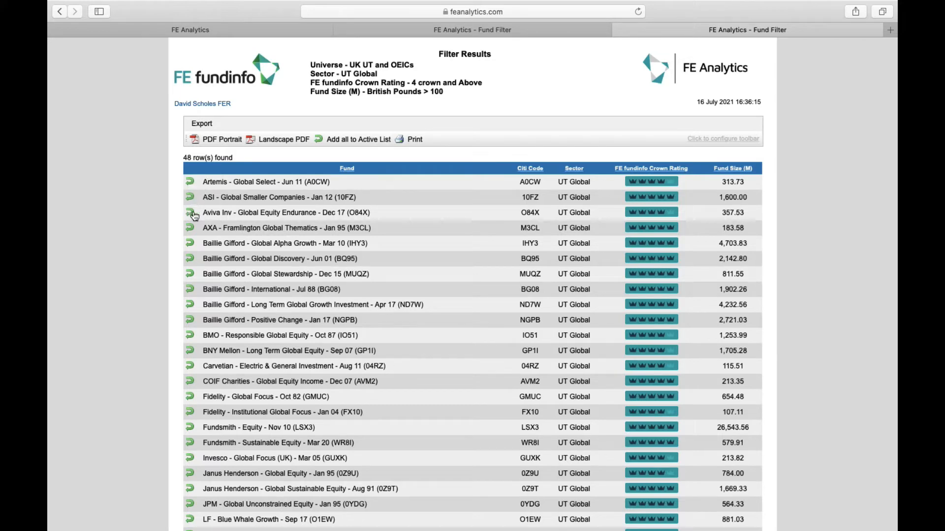
- Add all filtered funds to the active list and close the filter results and Fund Filter pages
left_click(339, 143)
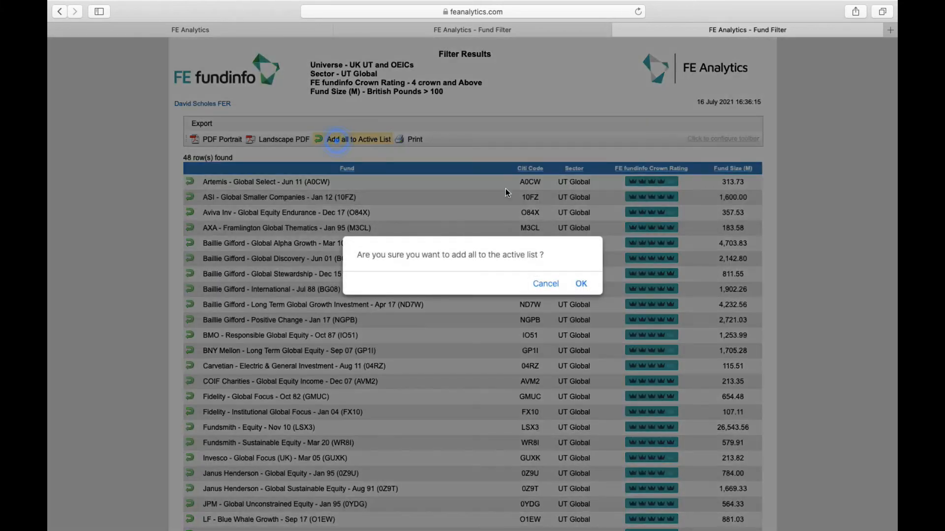
left_click(581, 285)
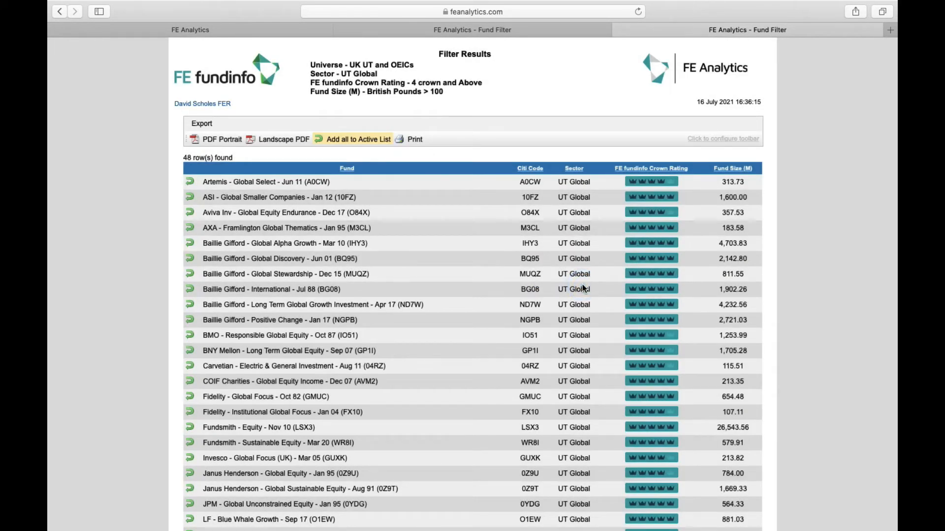
left_click(619, 30)
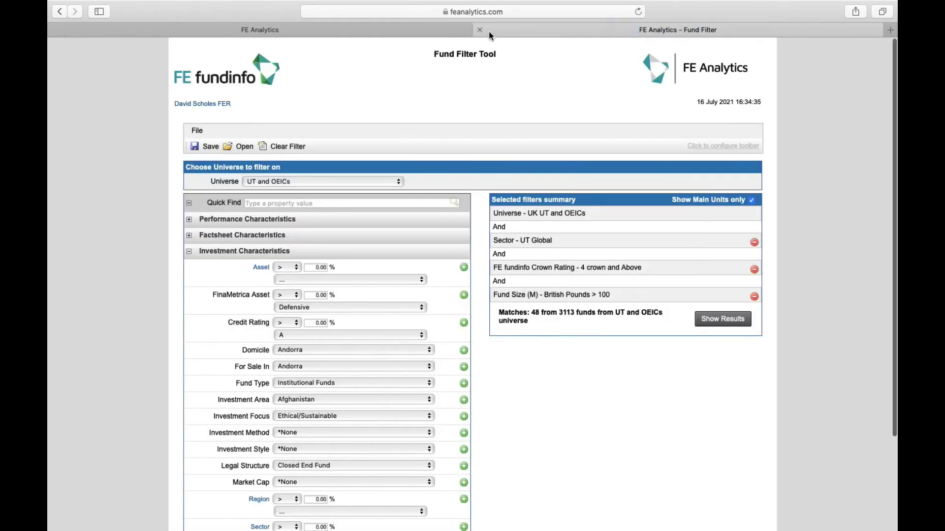
left_click(477, 29)
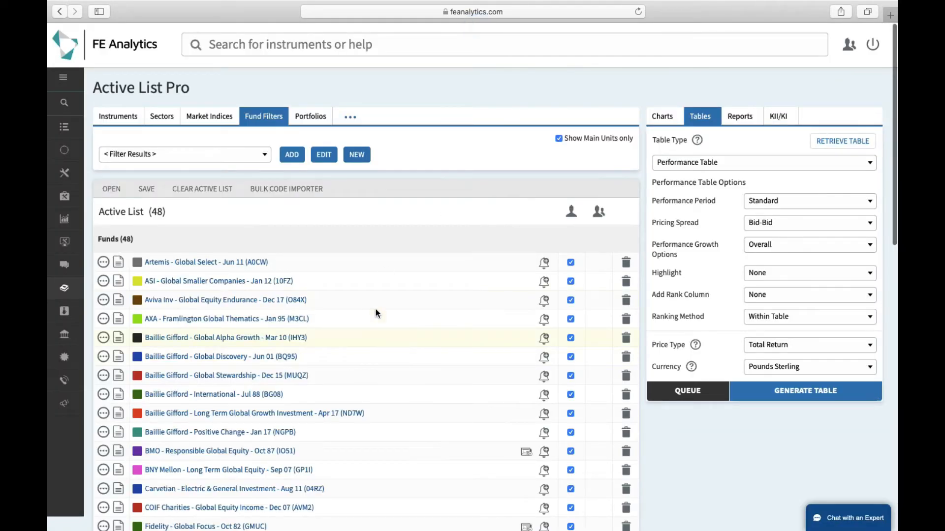
- Check the number of funds in the active list and generate a standard performance table for them
left_click(163, 212)
double_click(163, 212)
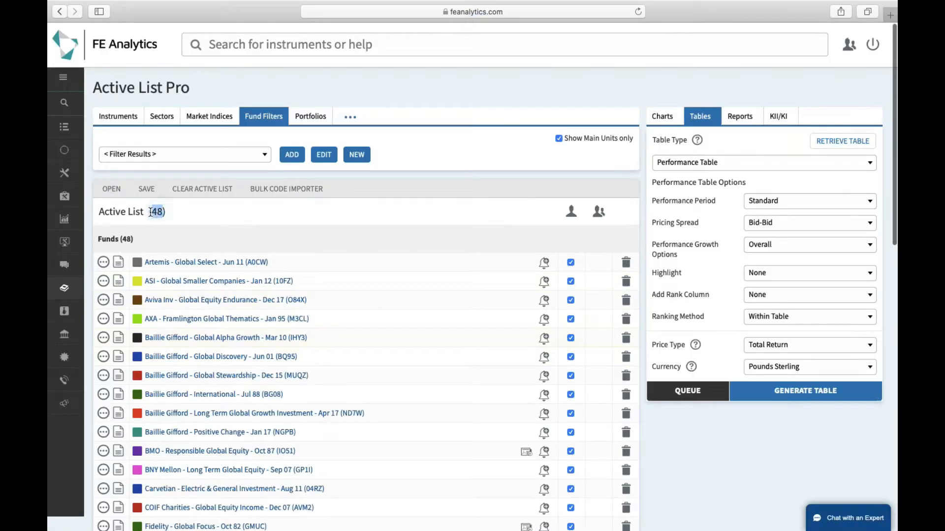
left_click(202, 213)
left_click(786, 392)
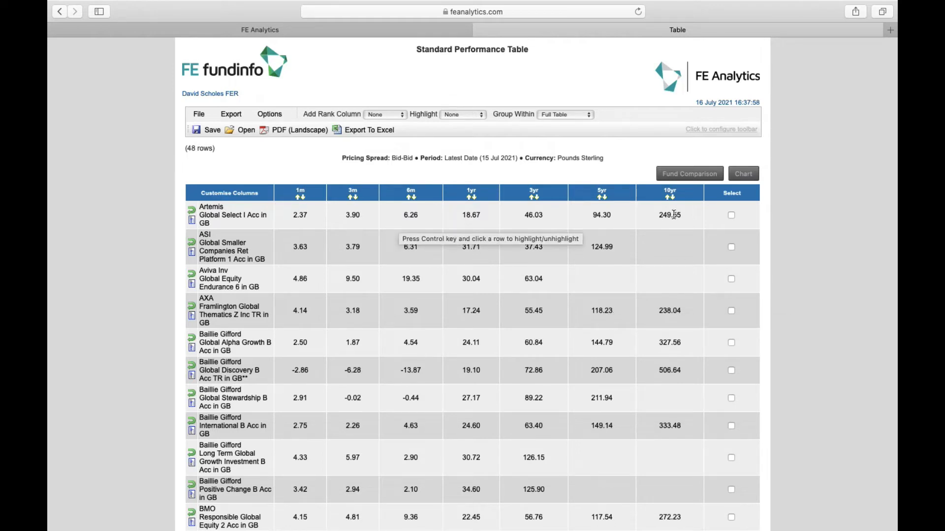
- Sort the performance table by 5yr performance, highest first, and highlight the quartiles
left_click(605, 198)
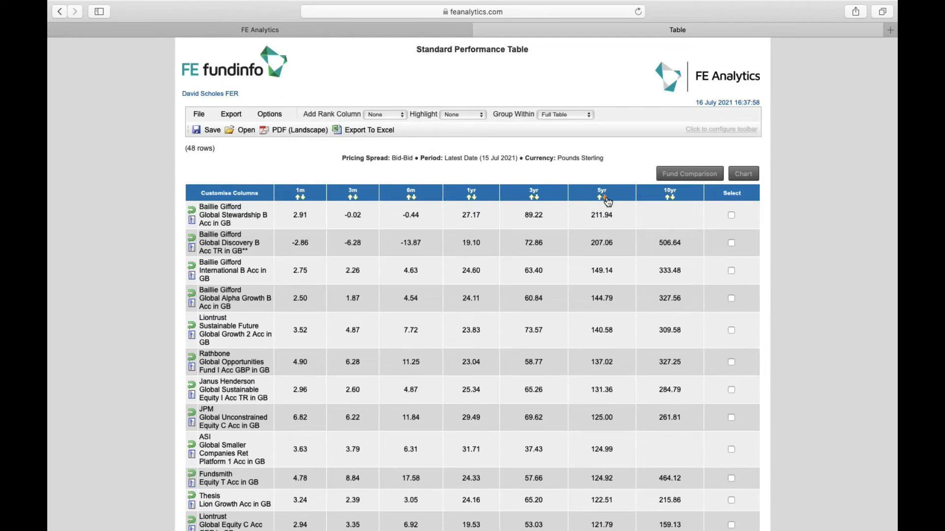
left_click(463, 114)
left_click(463, 127)
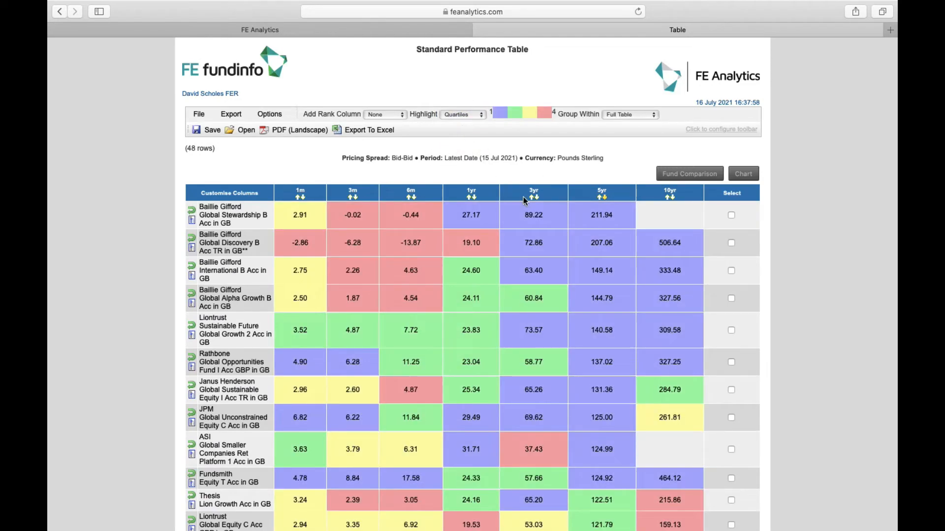
- Select the Liontrust Sustainable Future Global Growth, Rathbone Global Opportunities and ASI Global Smaller Companies funds for a Fund Comparison
scroll(561, 263, "down", 2)
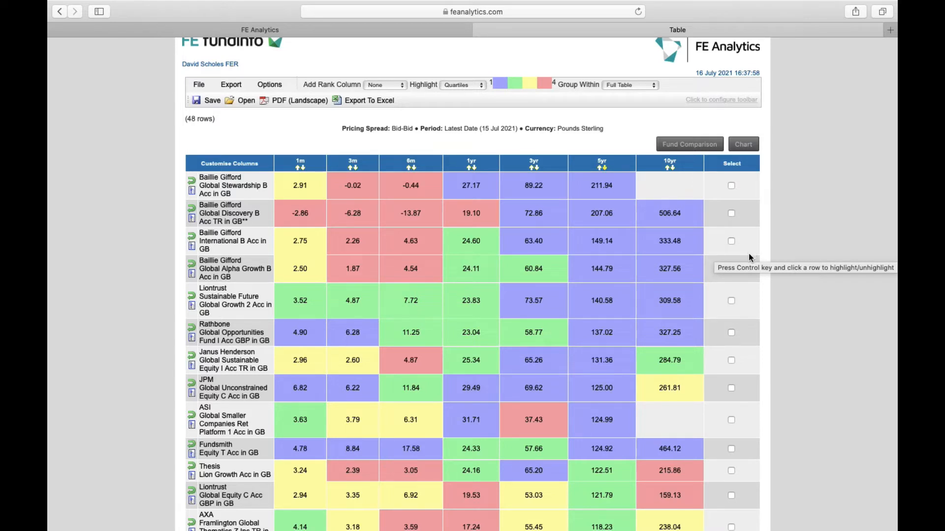
left_click(731, 302)
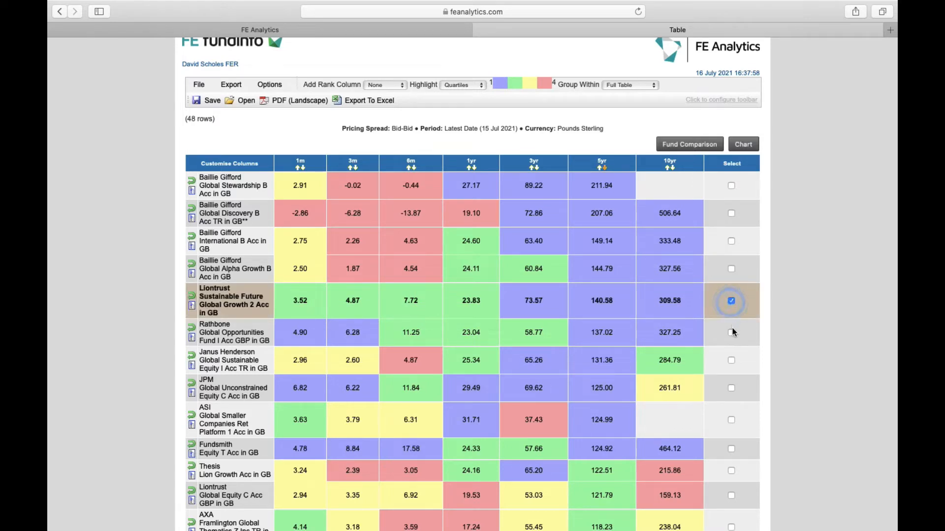
left_click(731, 333)
left_click(731, 429)
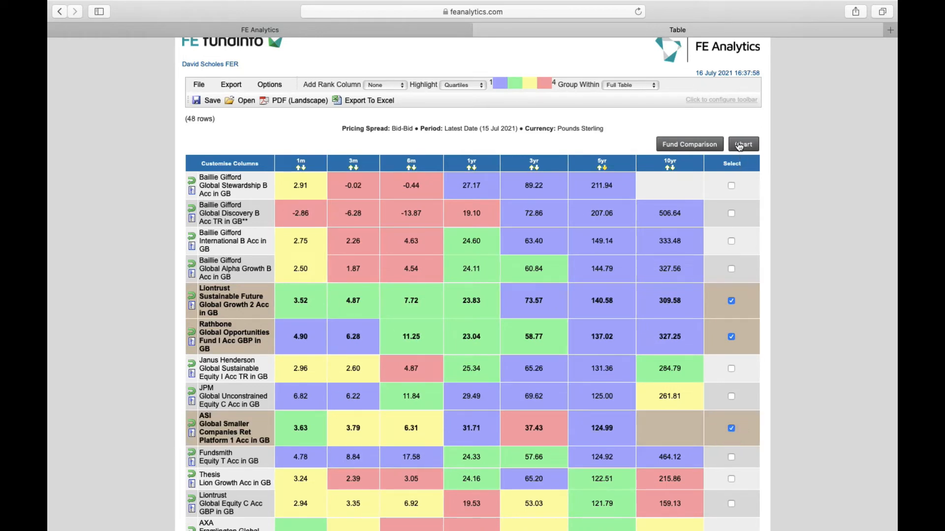
left_click(689, 145)
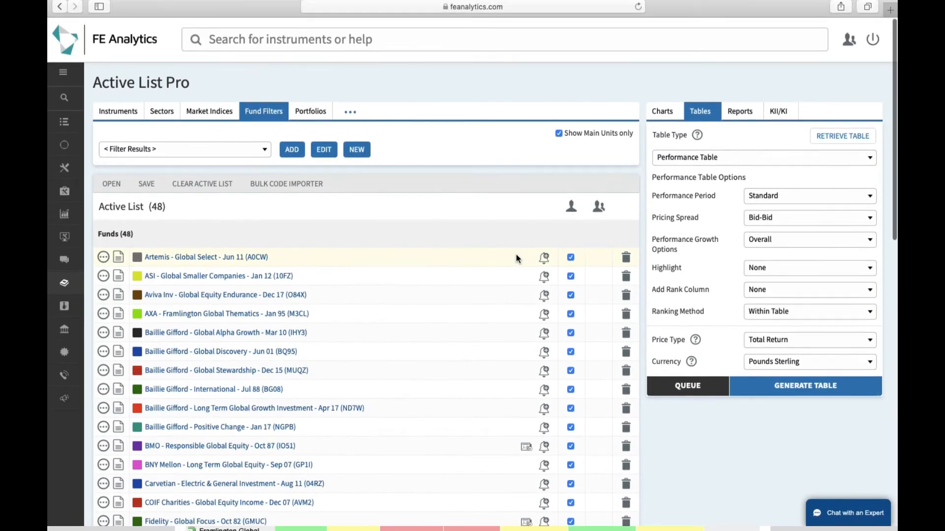
- Generate a Custom Table report on the current active list with the Fund Research Table layout and apply a highlight to it
left_click(741, 125)
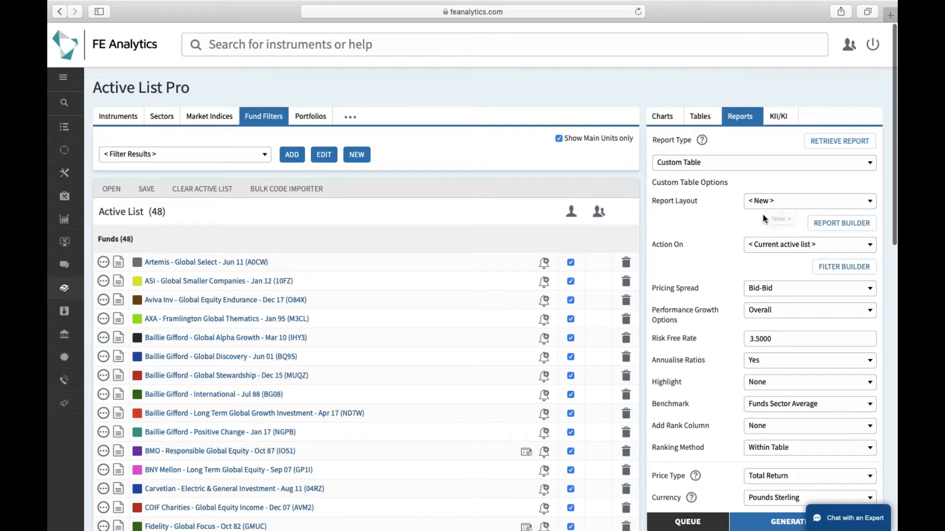
left_click(787, 207)
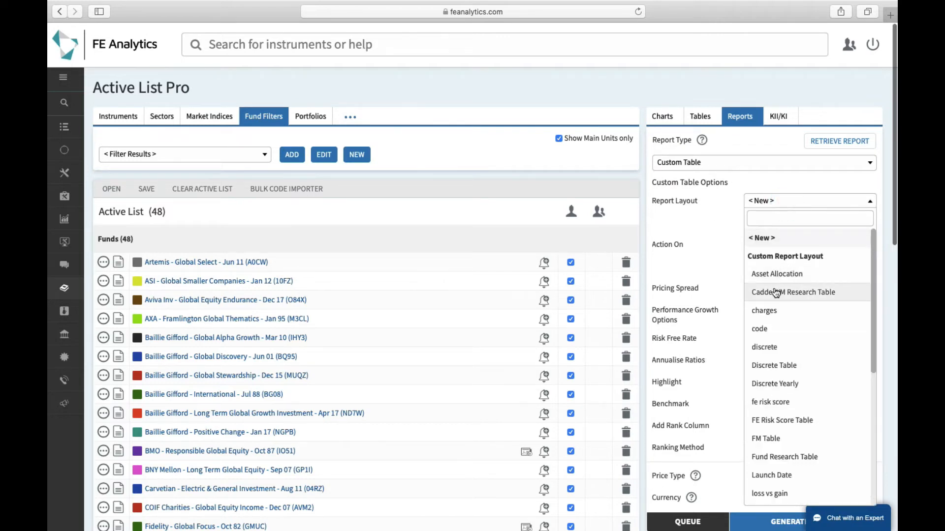
scroll(776, 294, "down", 3)
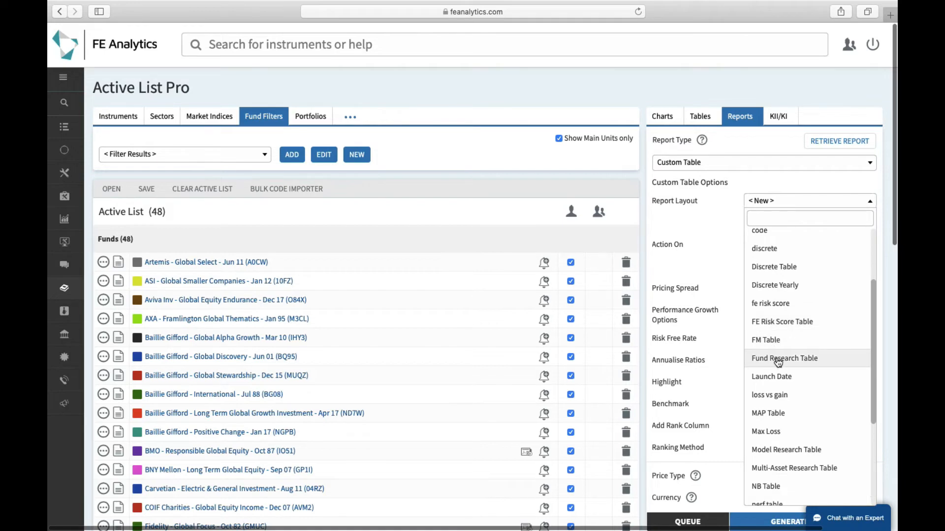
left_click(776, 359)
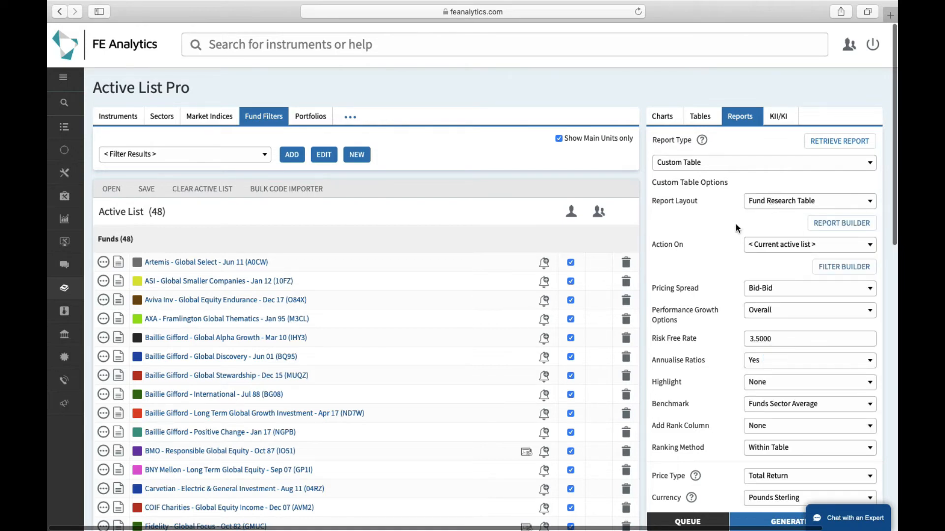
scroll(712, 256, "down", 3)
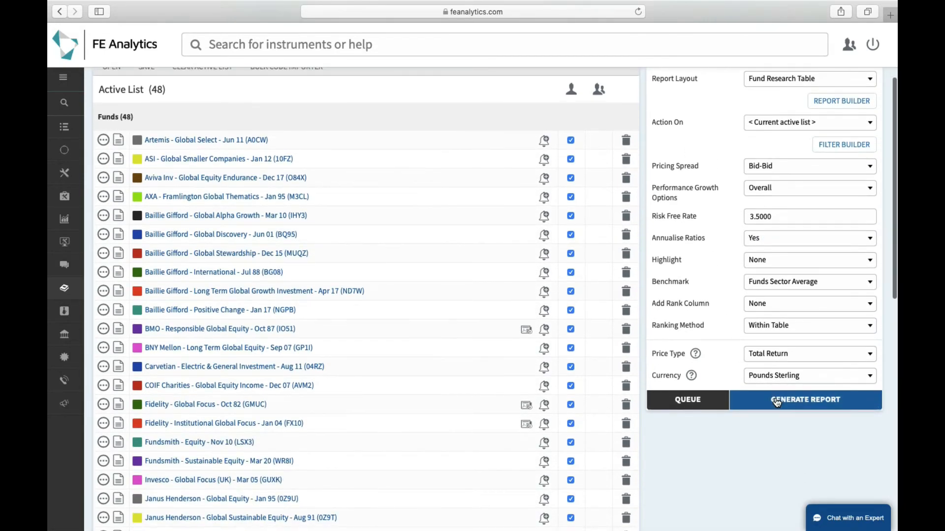
left_click(777, 401)
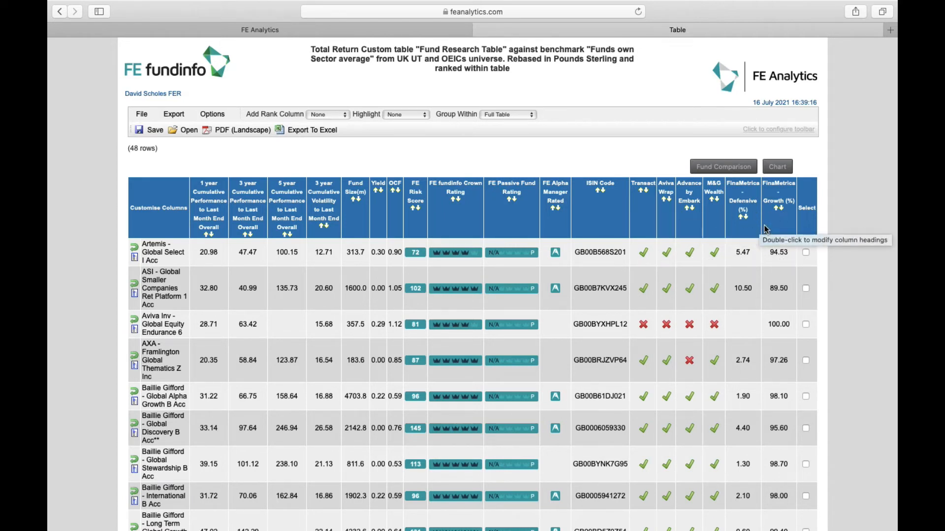
left_click(406, 115)
left_click(405, 132)
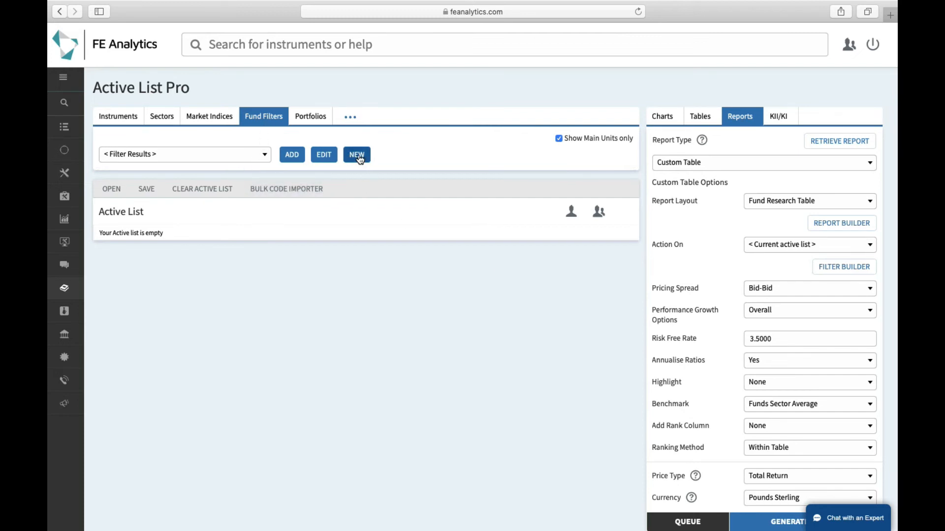
- Add the saved UT - Global Filter to the active list and generate a standard performance table from it
left_click(235, 157)
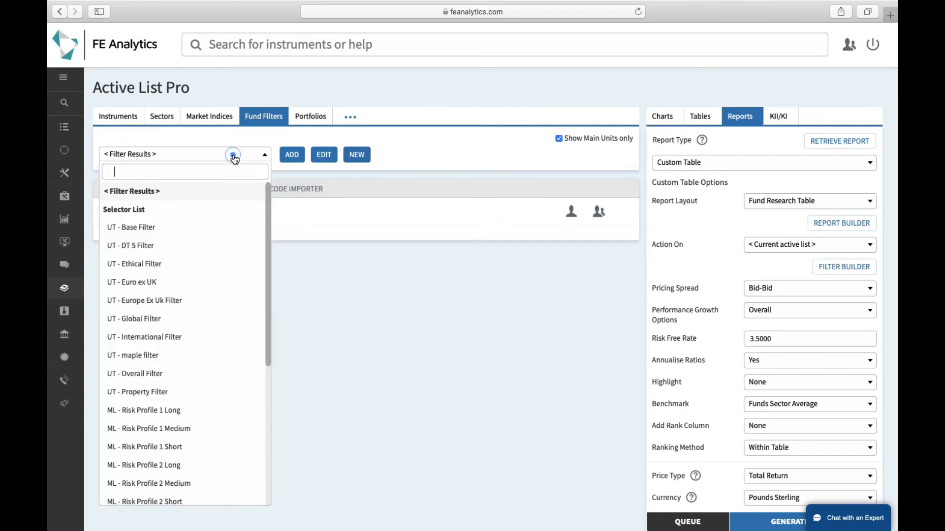
left_click(160, 319)
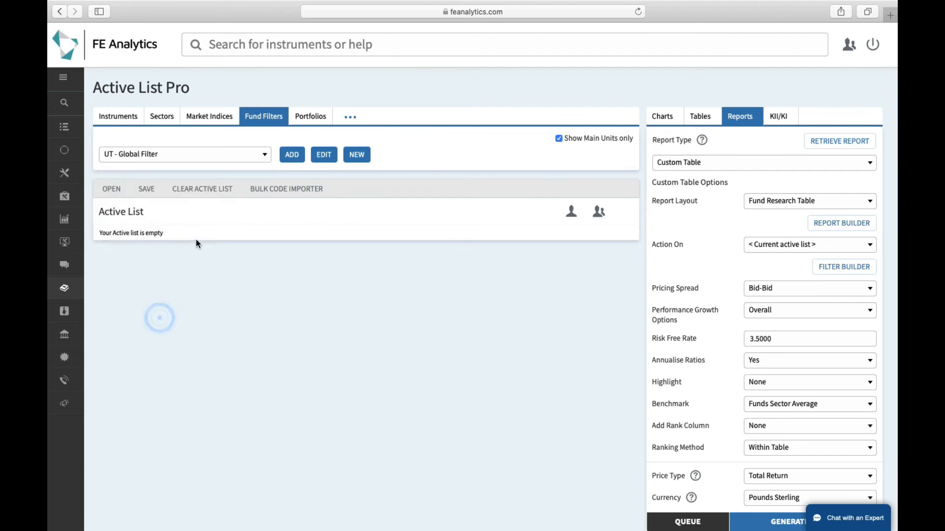
left_click(291, 156)
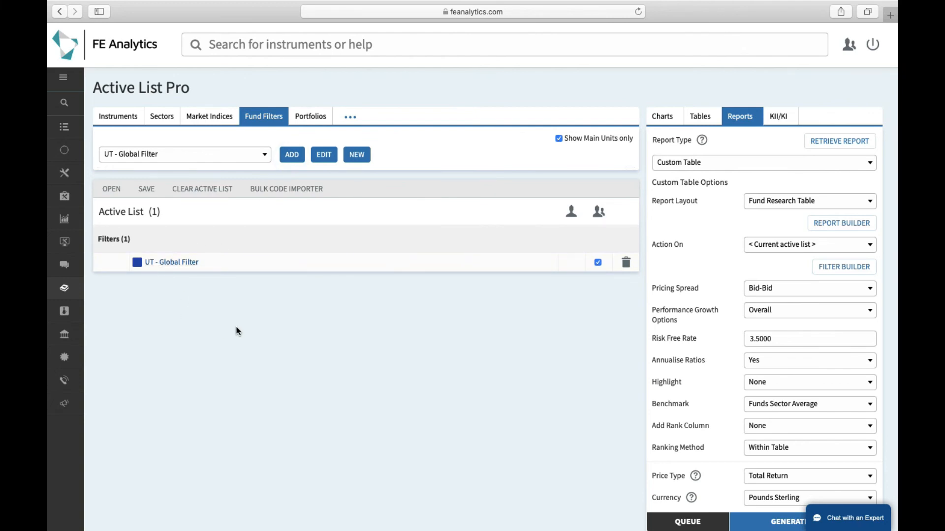
left_click(703, 118)
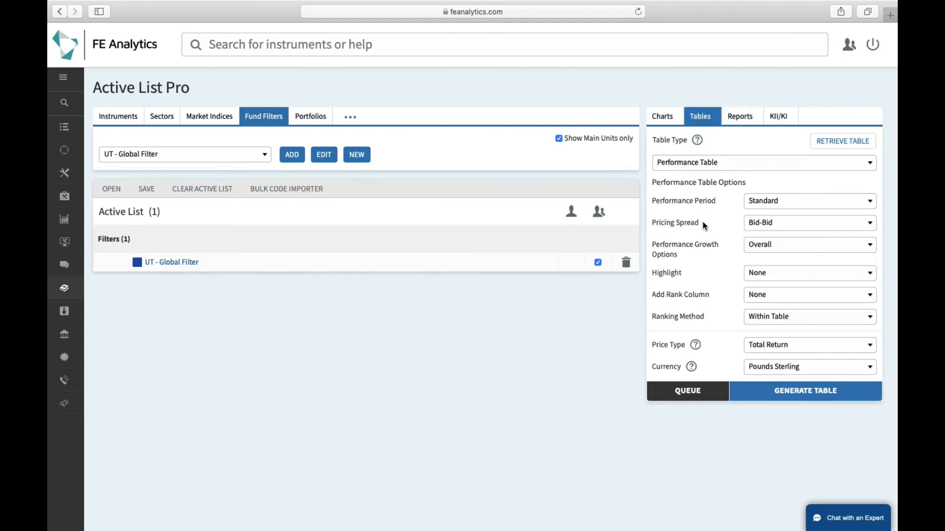
left_click(768, 397)
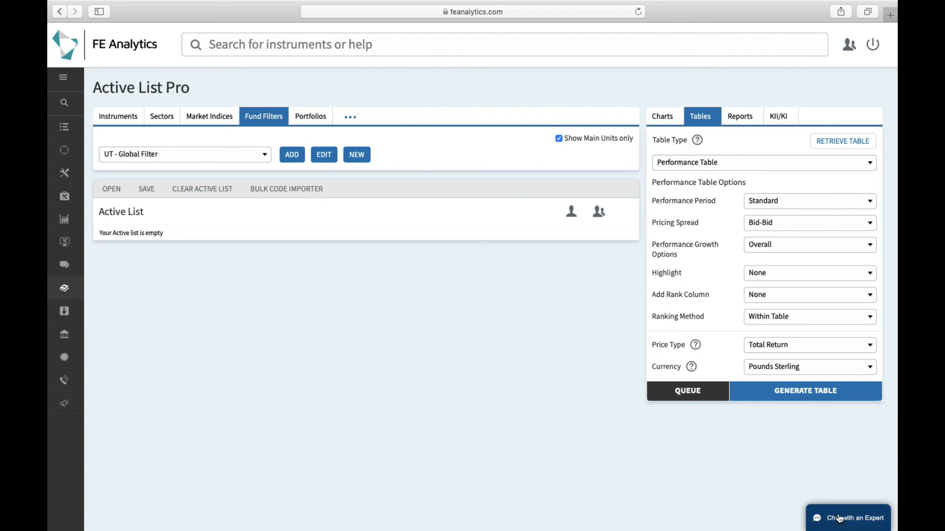
- Open the list of guides under Training & Guides
mouse_move(76, 393)
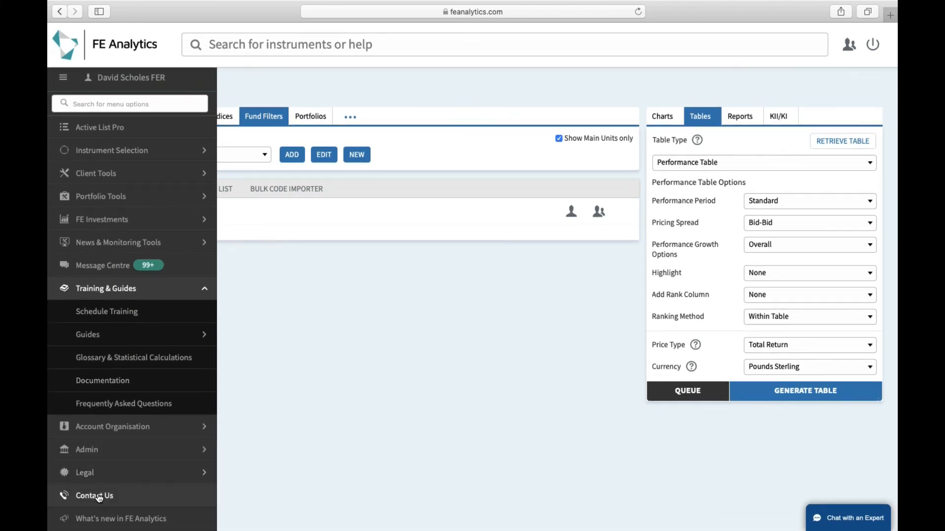
left_click(120, 340)
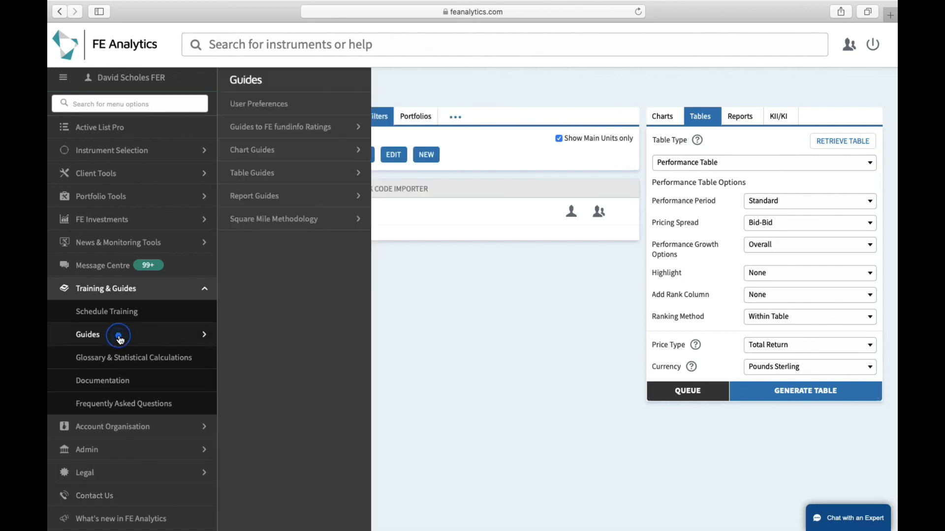